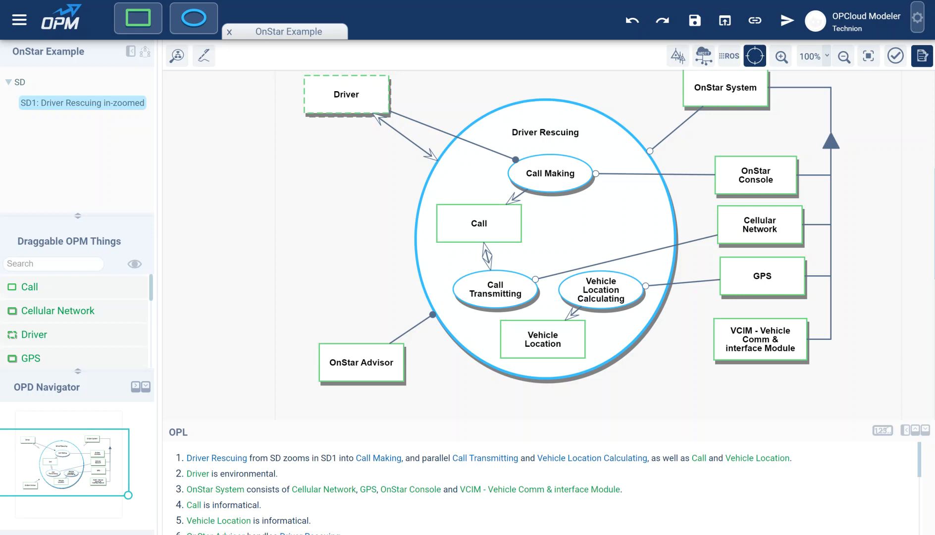
Shift the Call object slightly outward and add two states to it, named "requested" and "online".
drag(475, 224, 457, 223)
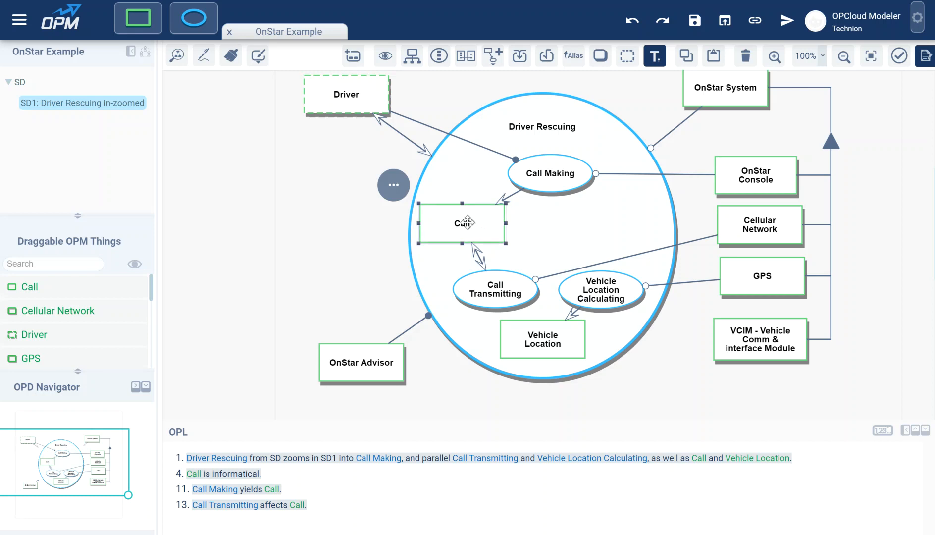
click(394, 185)
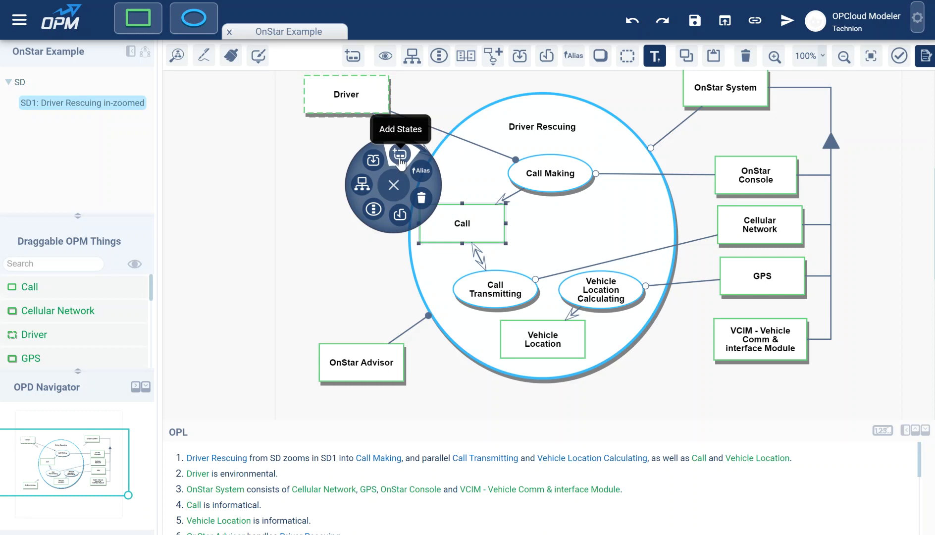
click(353, 58)
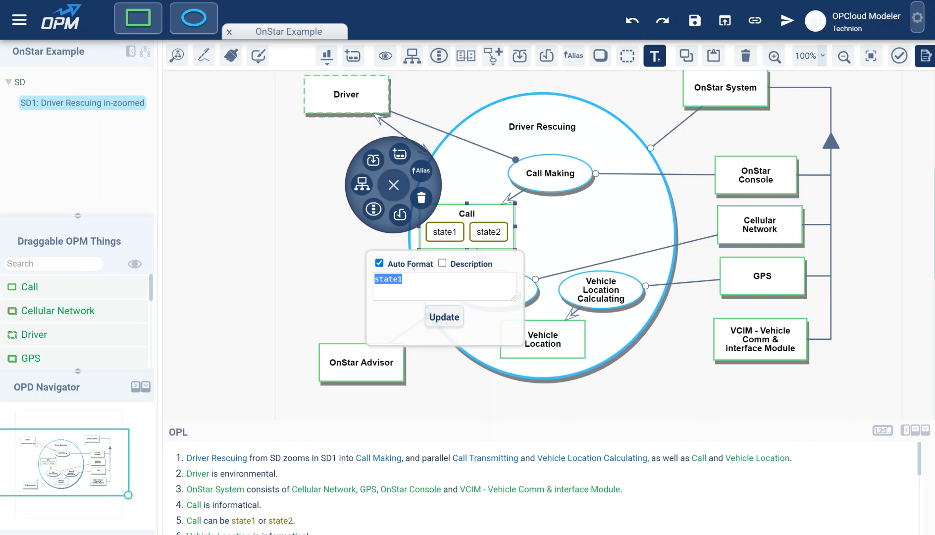
text(requested)
key(Tab)
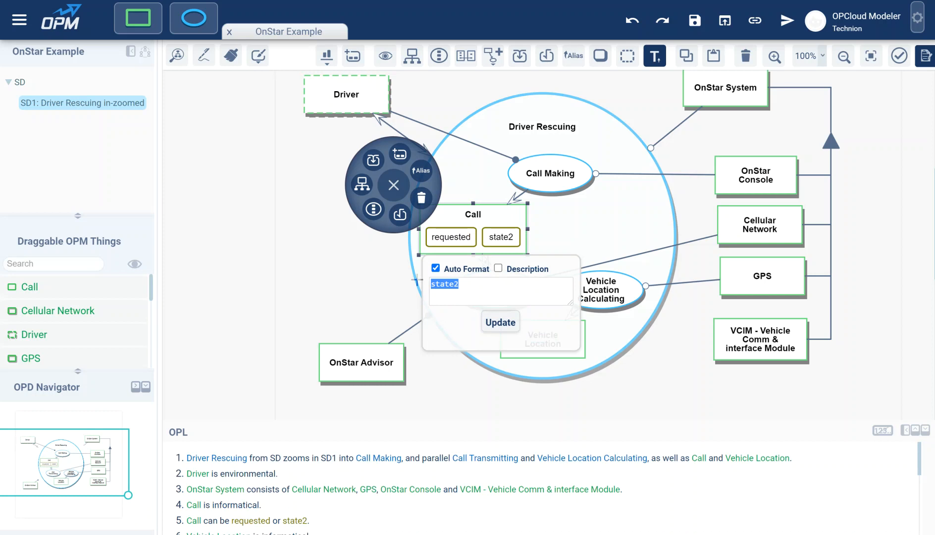
text(online)
key(Return)
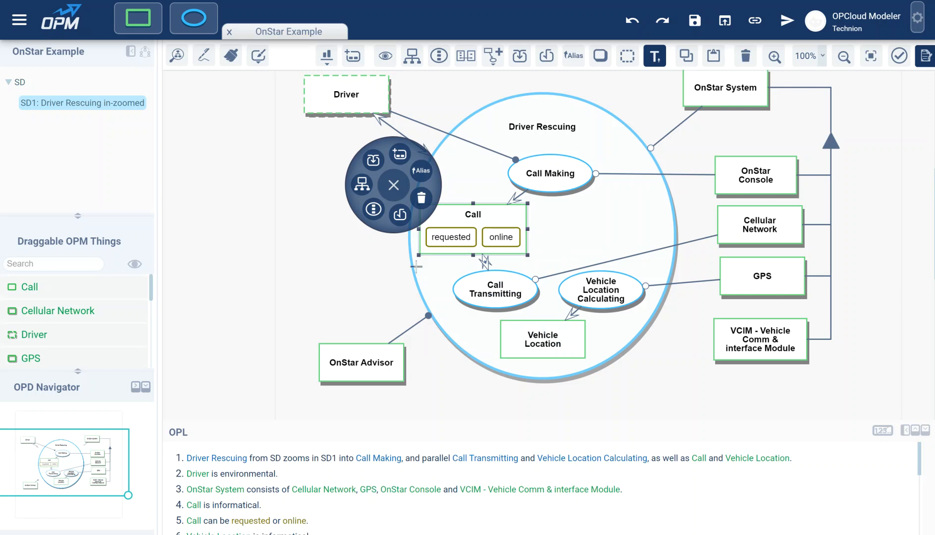
click(394, 186)
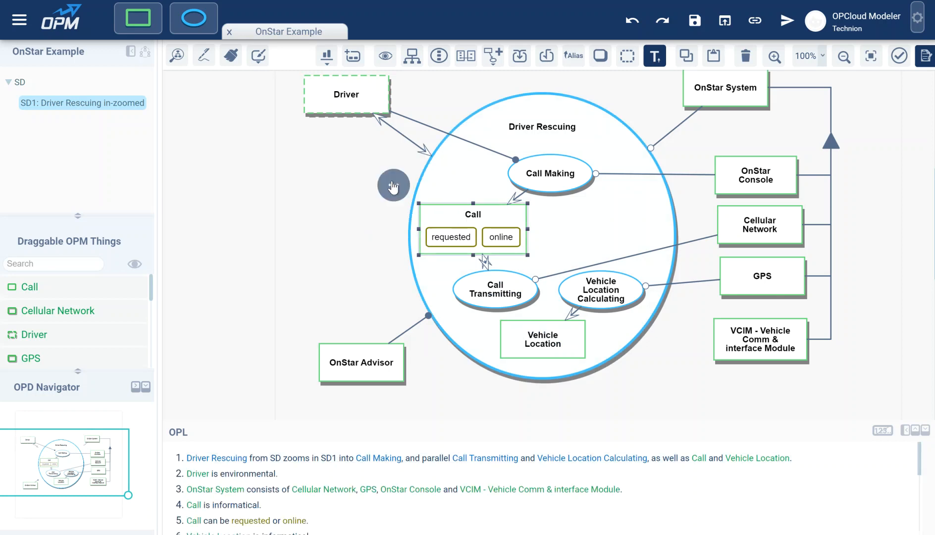
Move the Call object and the Call Making process up inside Driver Rescuing to leave more space above Call Transmitting.
drag(472, 215, 460, 207)
click(547, 170)
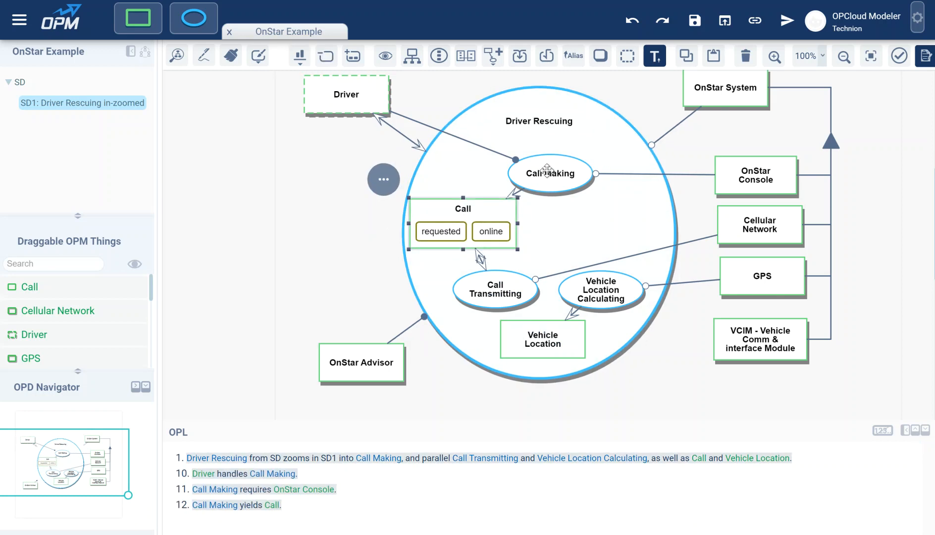
drag(548, 170, 542, 151)
drag(460, 208, 461, 193)
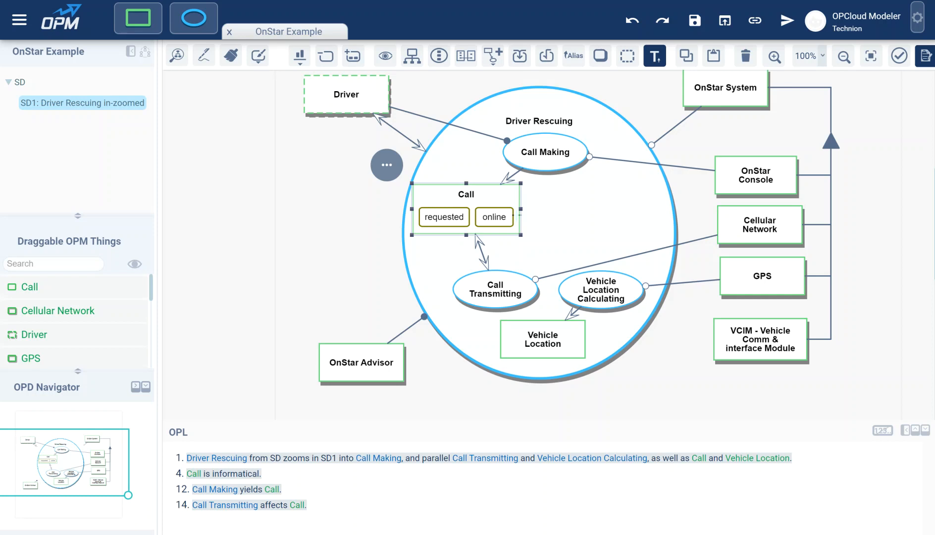
Try replacing the effect link between Call and Call Transmitting with an in-out link pair from requested to online, and undo it.
click(483, 253)
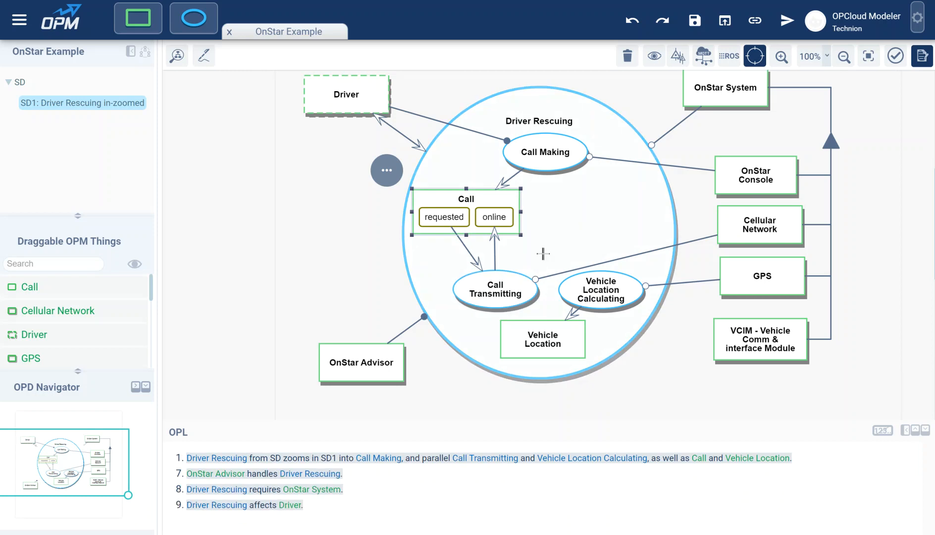
mouse_move(496, 254)
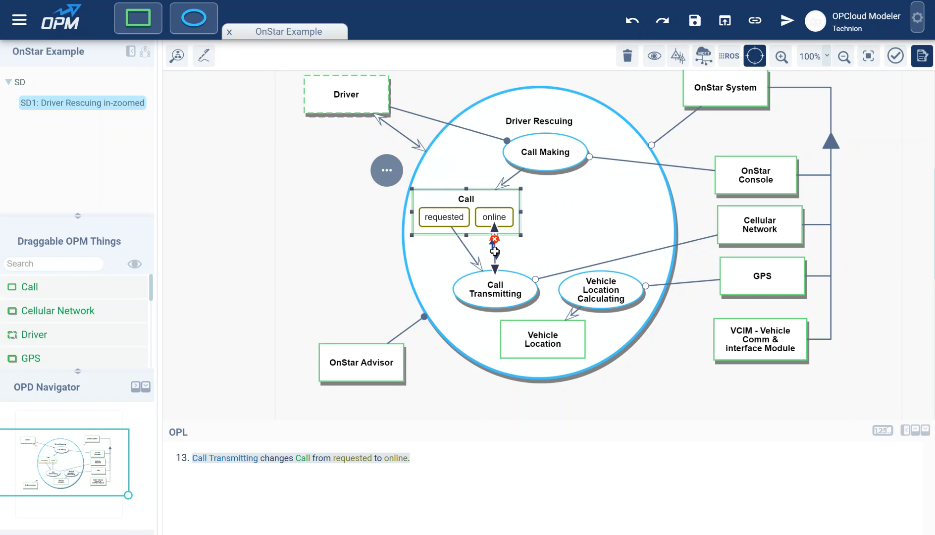
drag(496, 251, 498, 252)
double_click(498, 251)
key(ctrl+z)
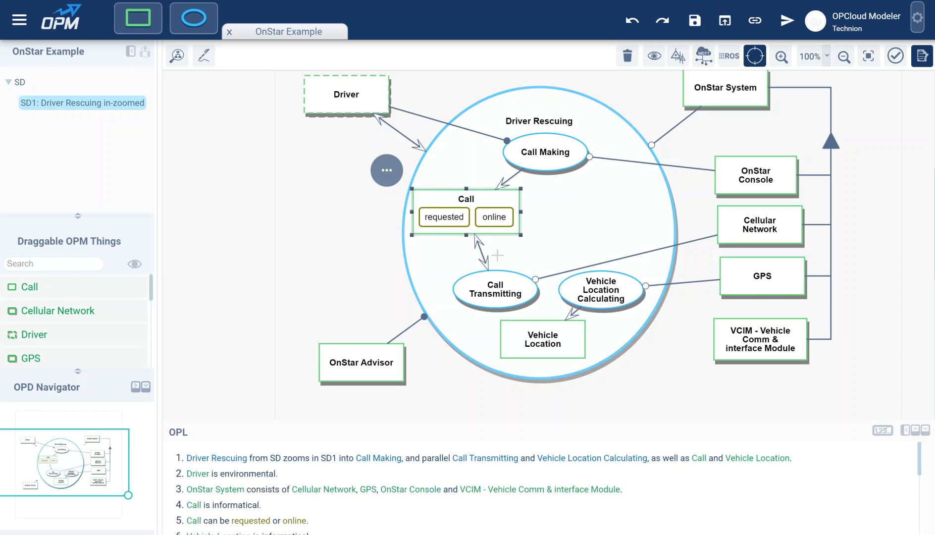
Remove the effect link between Call and Call Transmitting from the entire model.
click(483, 257)
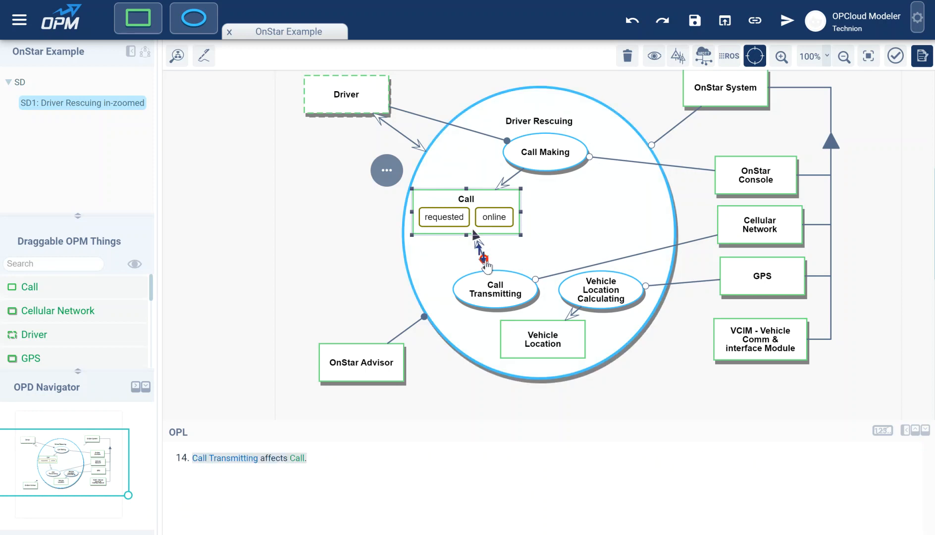
key(Delete)
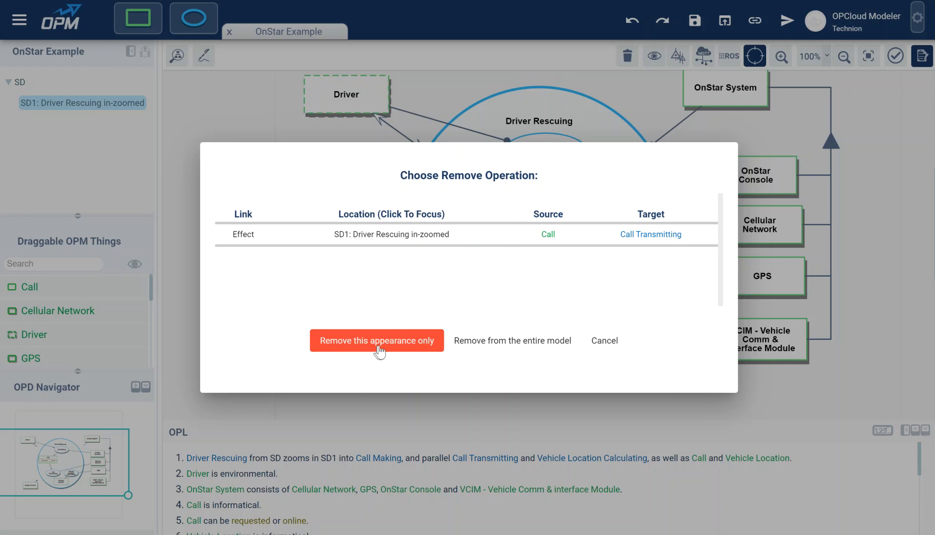
click(515, 347)
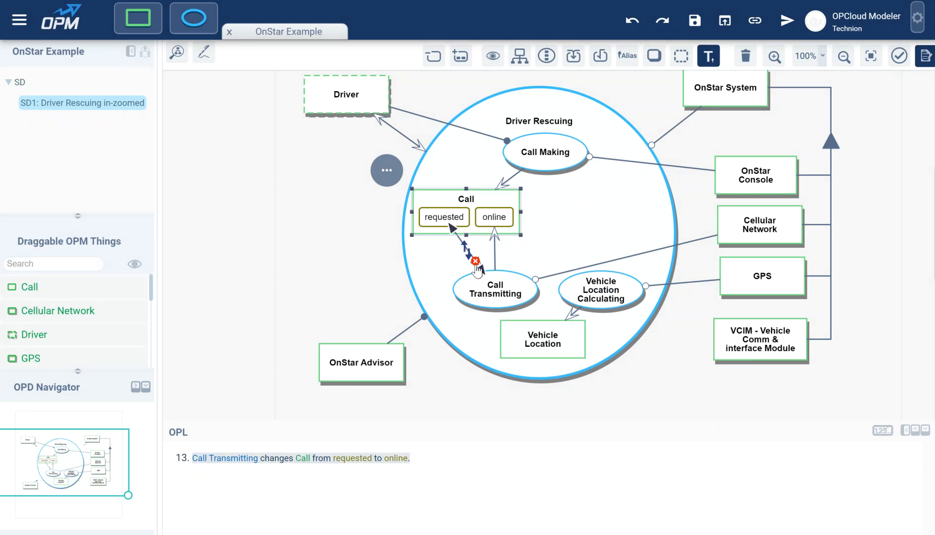
Delete both links that connect Call Transmitting with the requested and online states of Call.
click(477, 262)
click(495, 247)
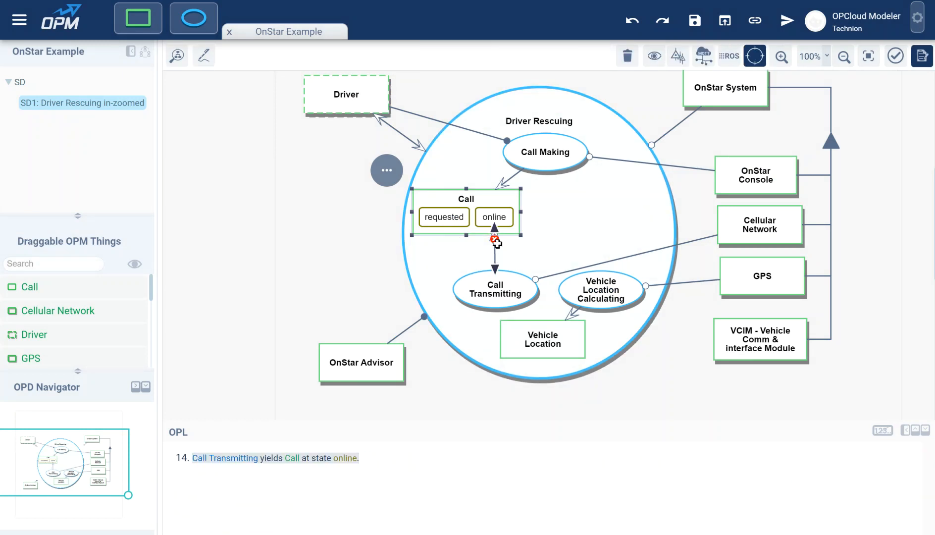
click(495, 240)
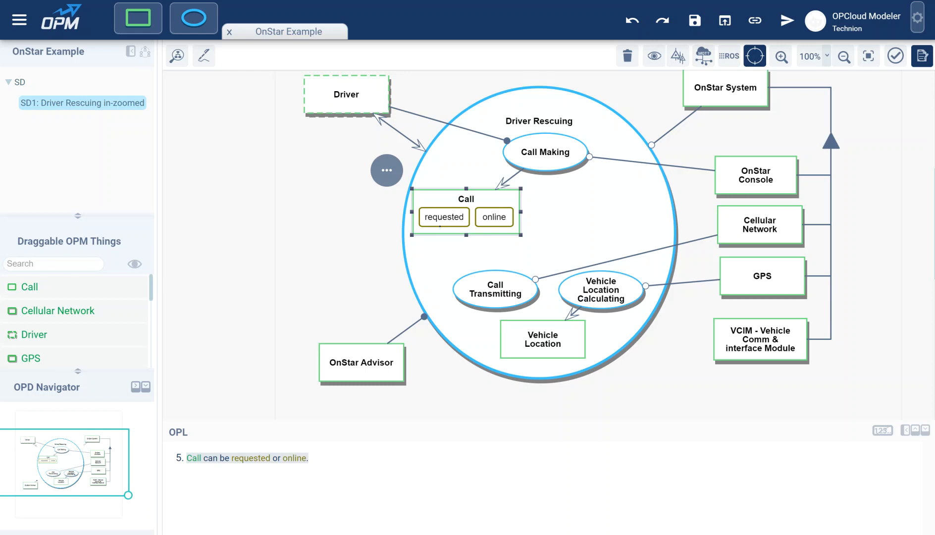
Link the requested state to Call Transmitting with an In-Out Link Pair that changes Call from requested to online.
drag(440, 226, 483, 287)
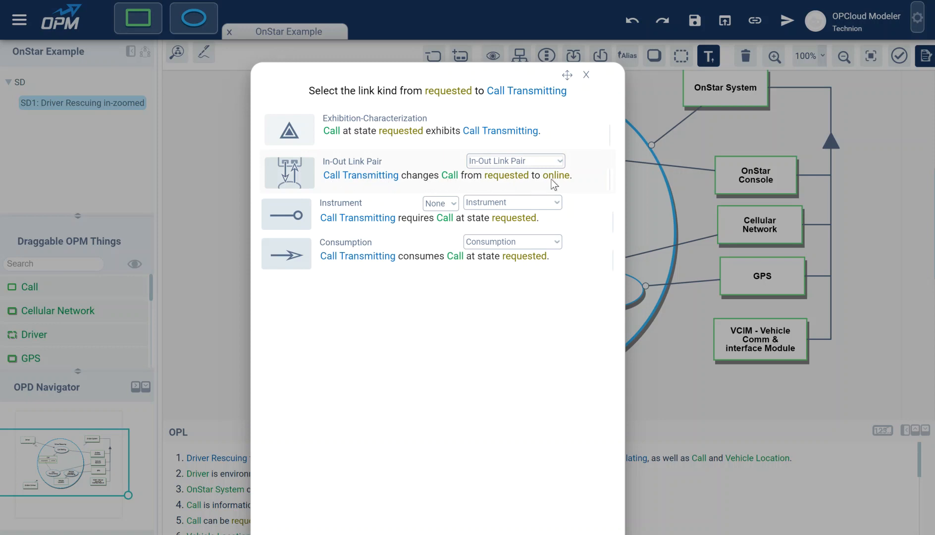
click(538, 162)
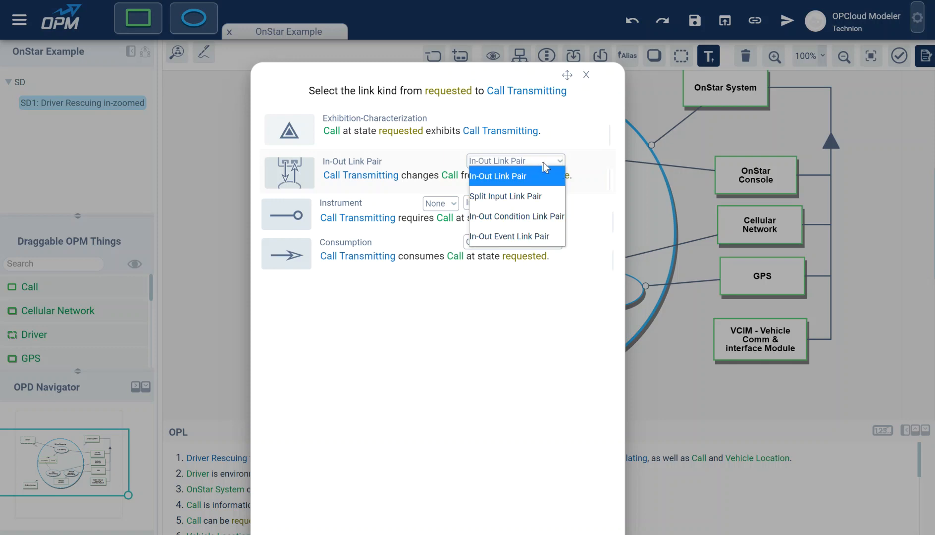
click(501, 203)
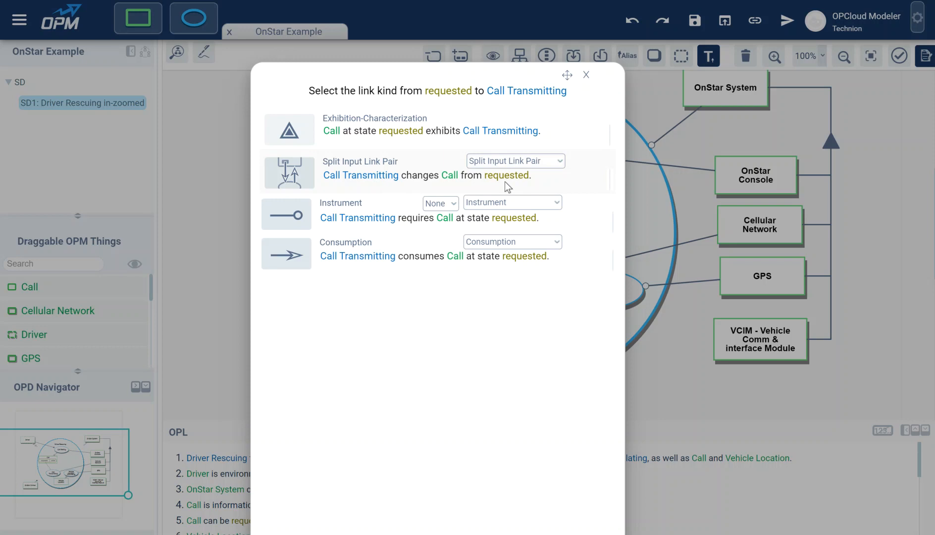
click(506, 163)
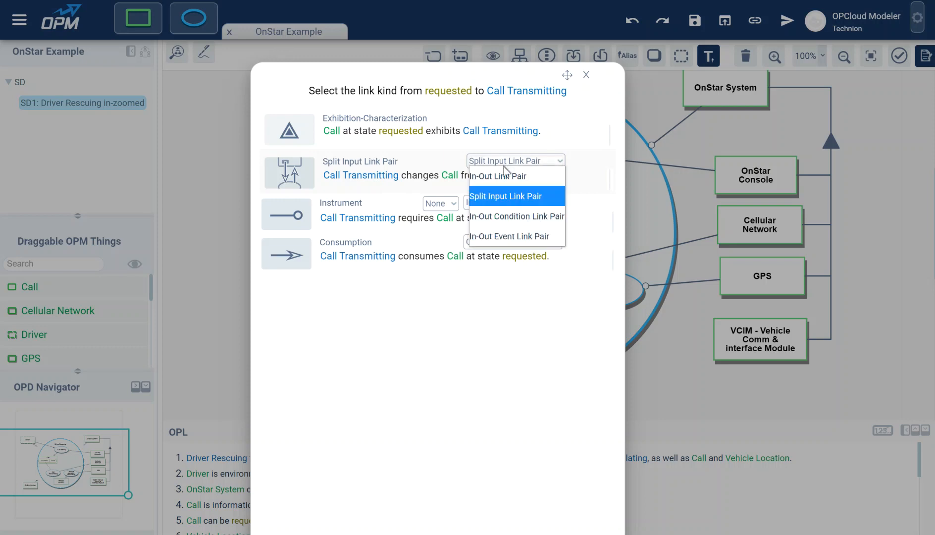
click(499, 178)
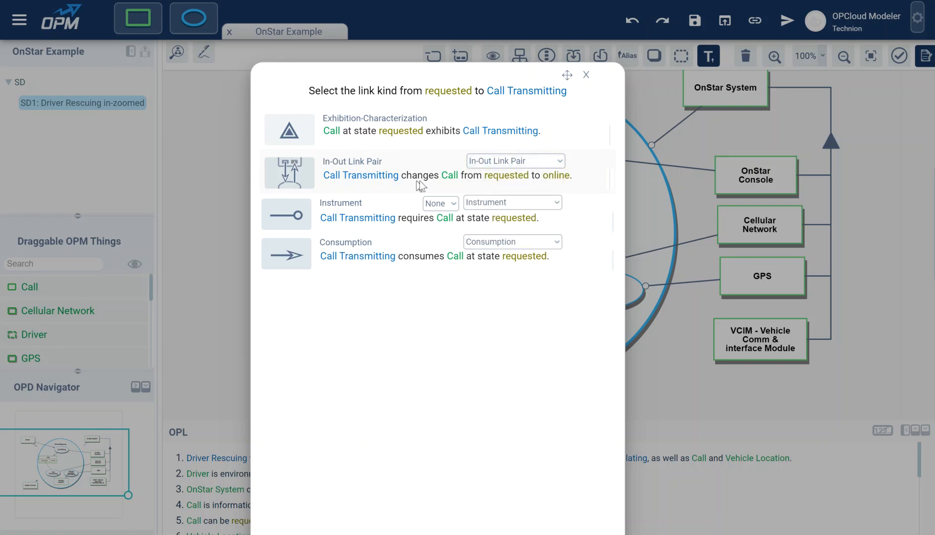
click(352, 171)
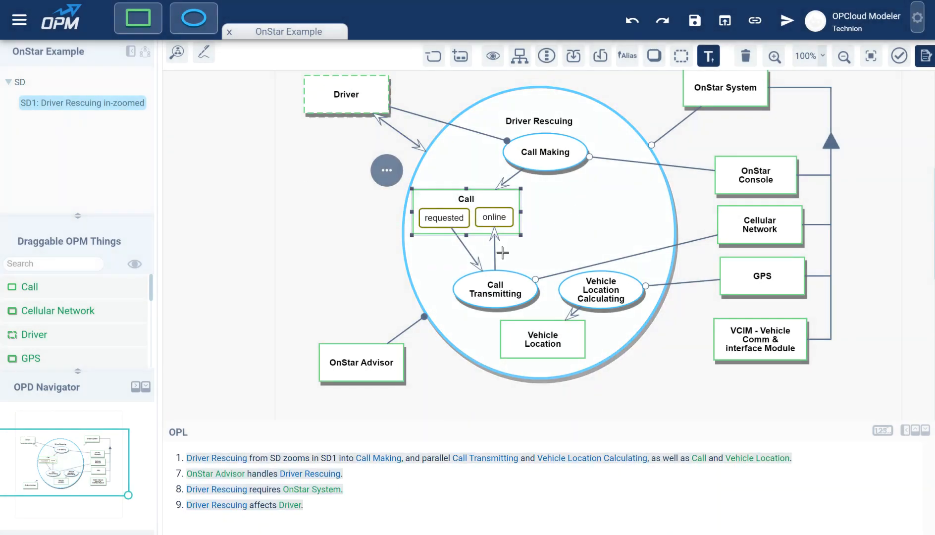
click(497, 252)
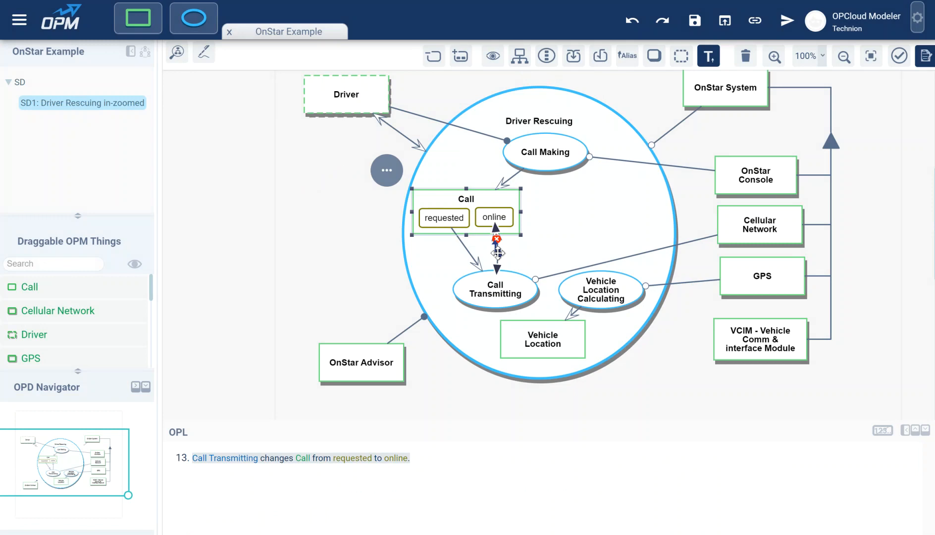
drag(496, 253, 496, 253)
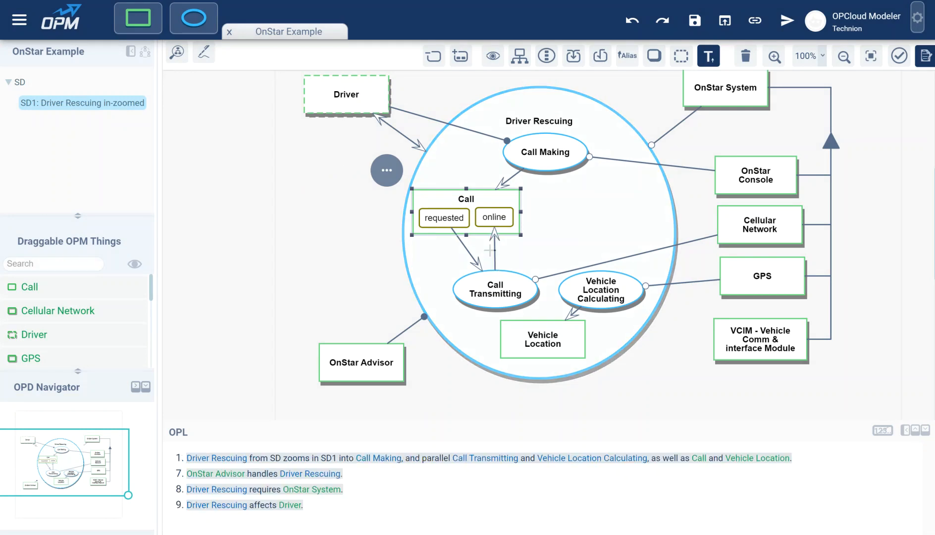
click(478, 249)
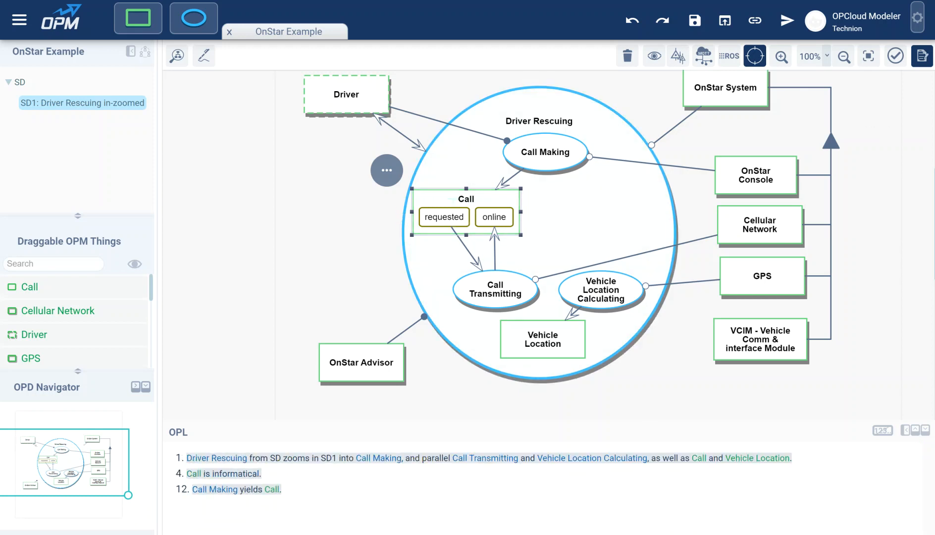
Select the Call object and view its state arrangement options without applying any of them.
click(453, 199)
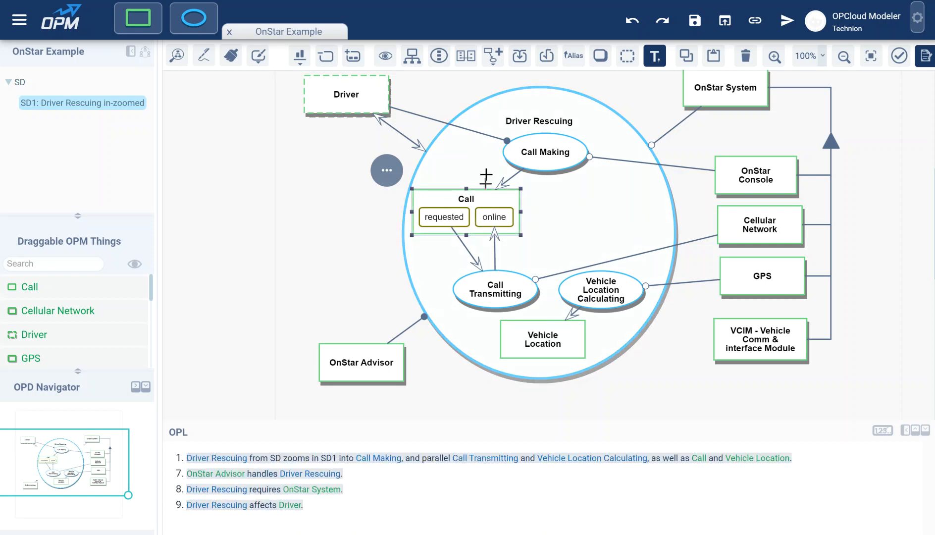
click(387, 172)
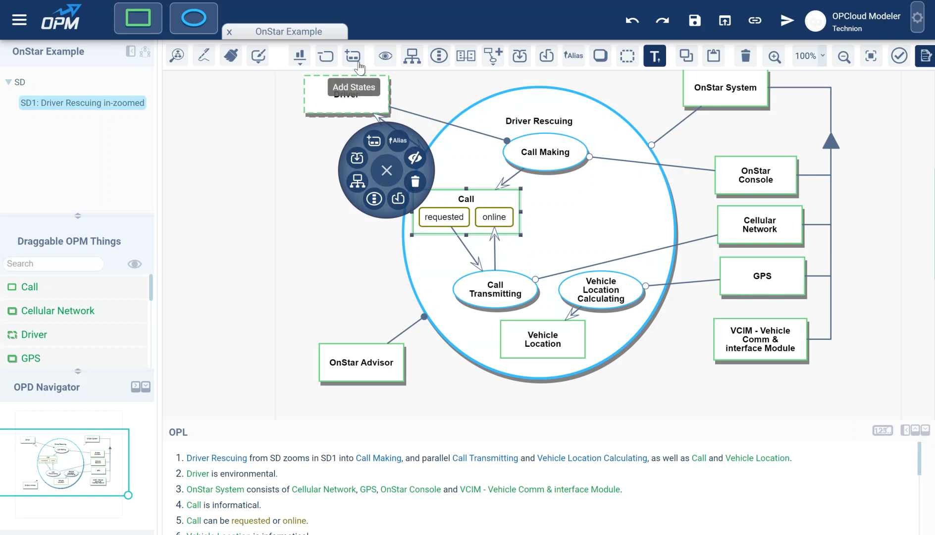
click(381, 172)
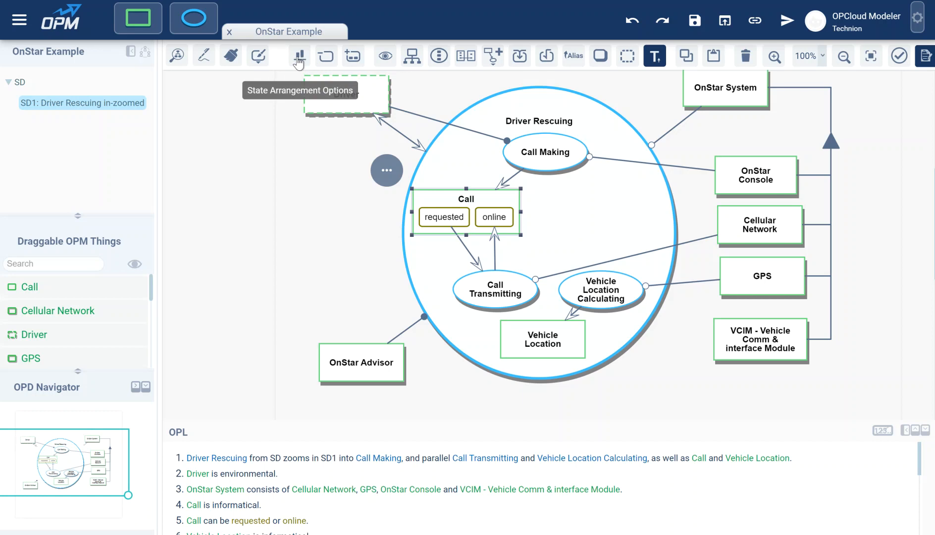
click(299, 58)
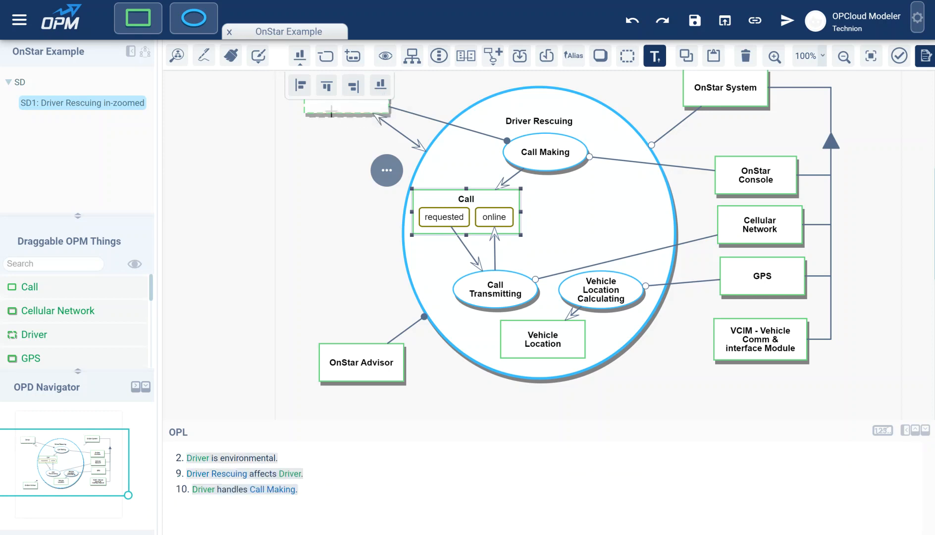
click(328, 168)
Set the requested state of Call as Initial.
click(452, 217)
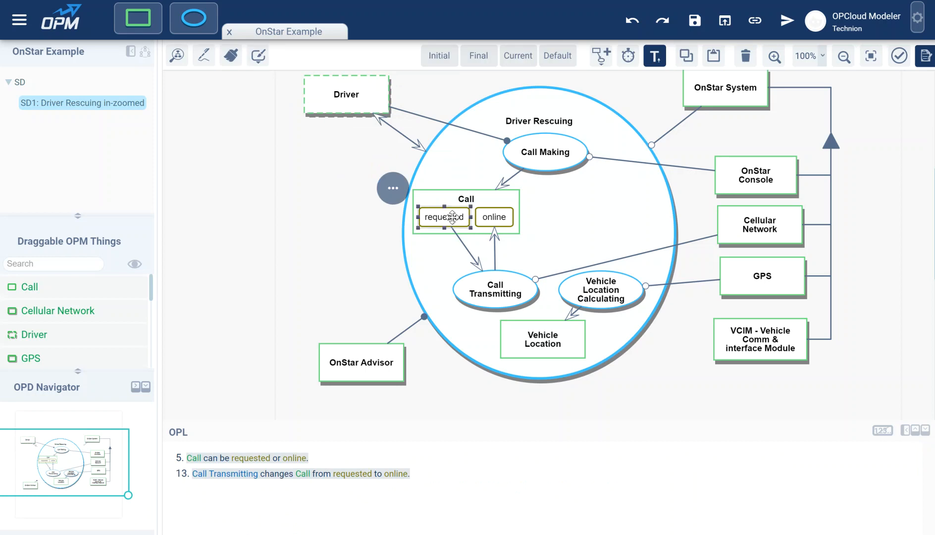
click(391, 190)
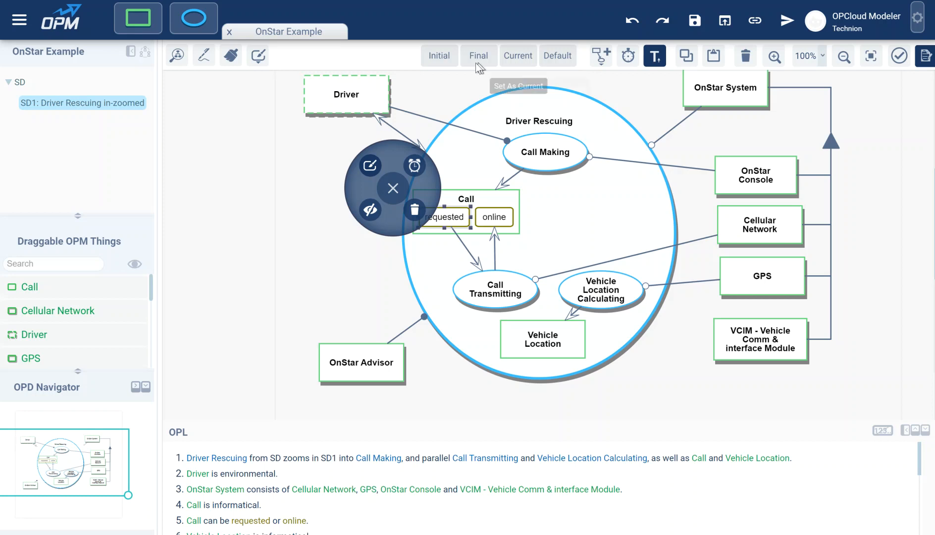
click(439, 57)
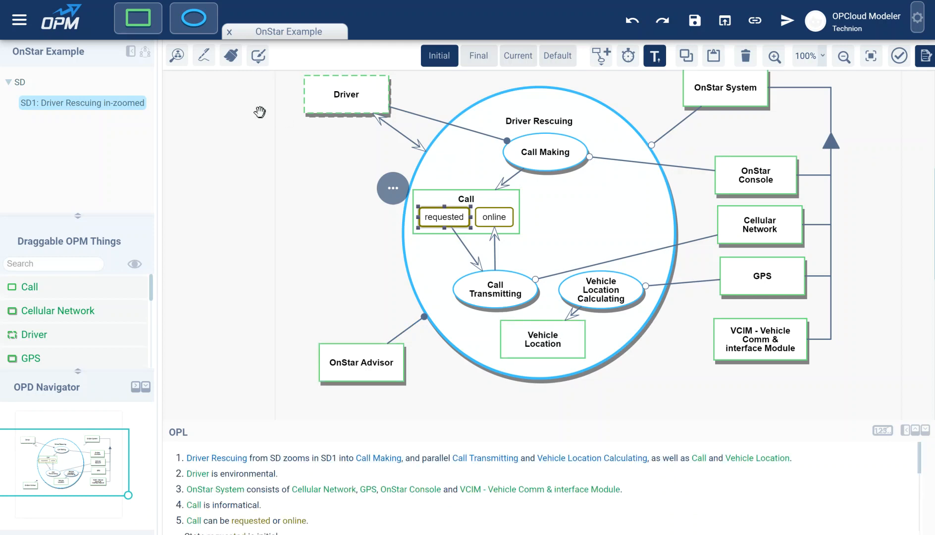
Add a Call Handling subprocess below Vehicle Location inside Driver Rescuing, and move OnStar Advisor farther away from the enlarged process.
drag(195, 19, 540, 362)
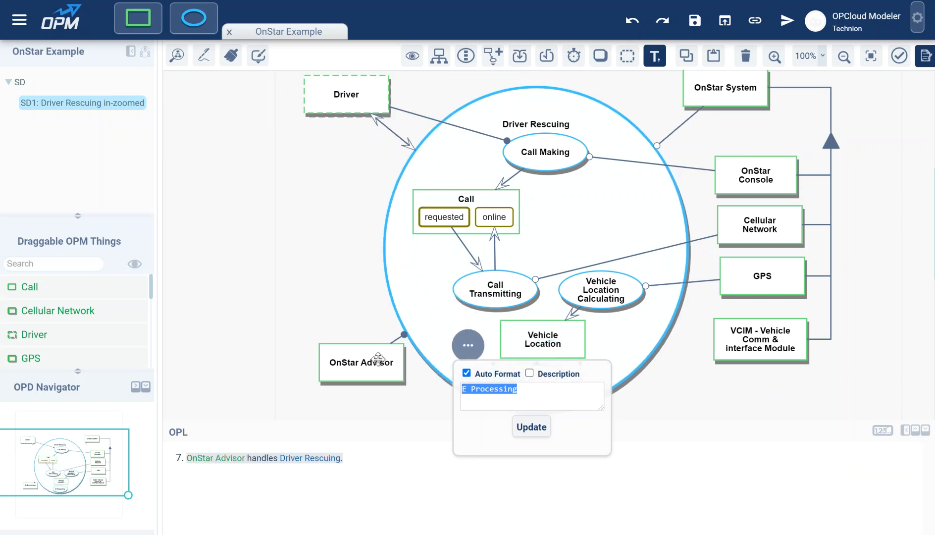
drag(379, 362, 344, 380)
double_click(537, 386)
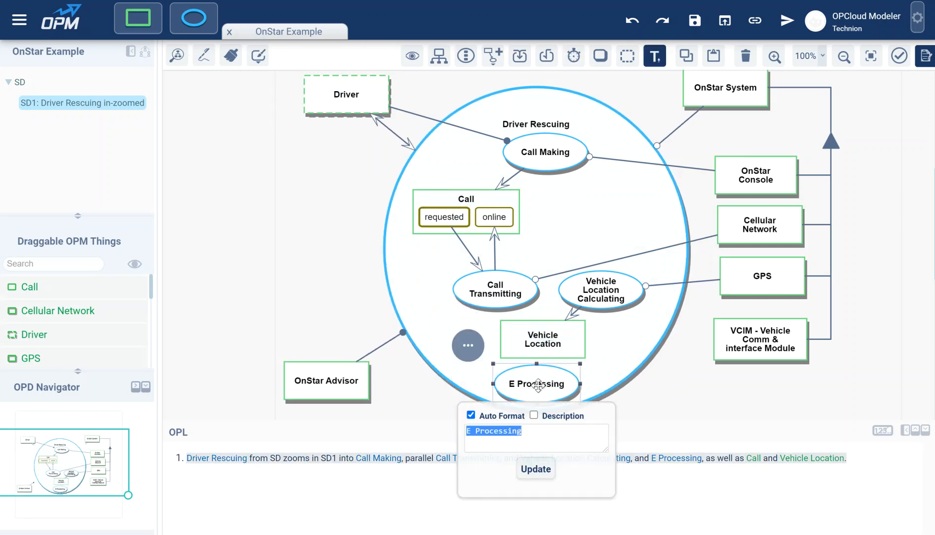
text(Call)
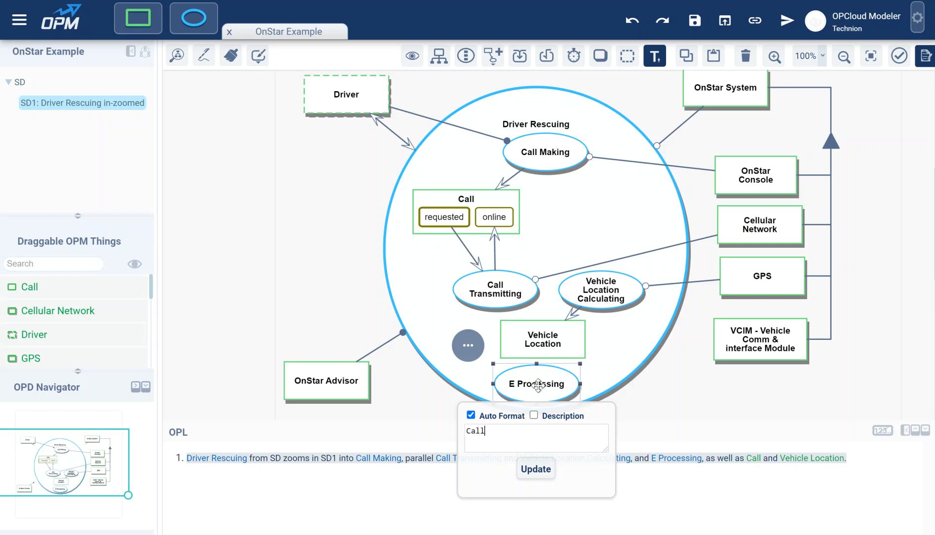
text( Handeling)
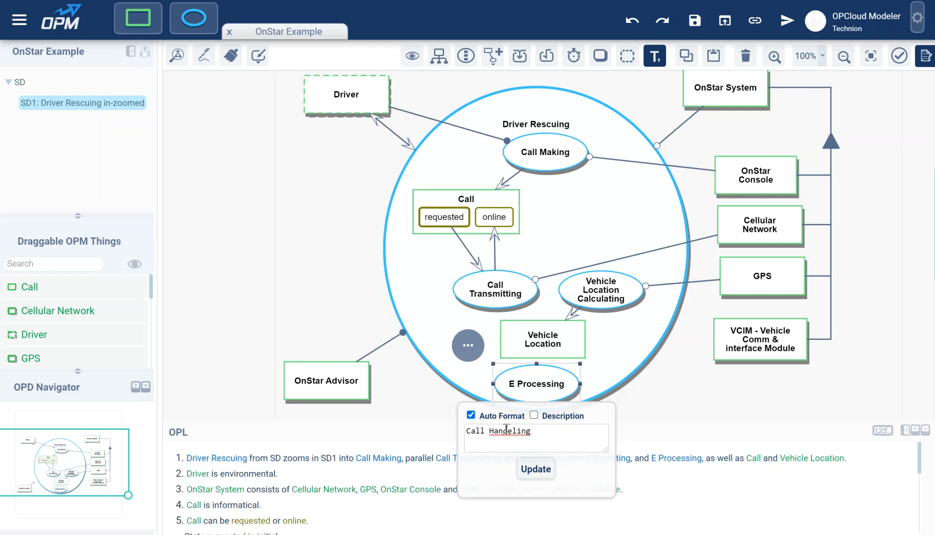
right_click(516, 430)
click(554, 277)
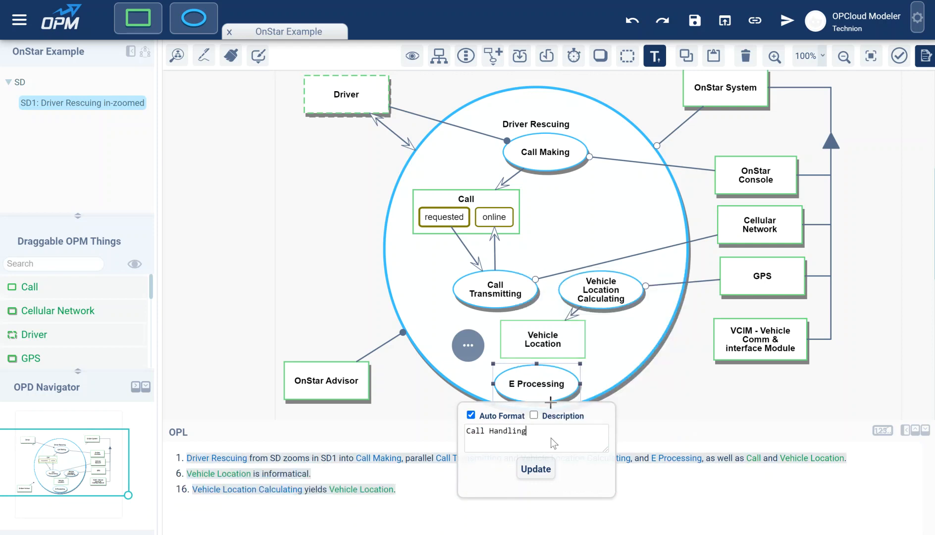
click(536, 470)
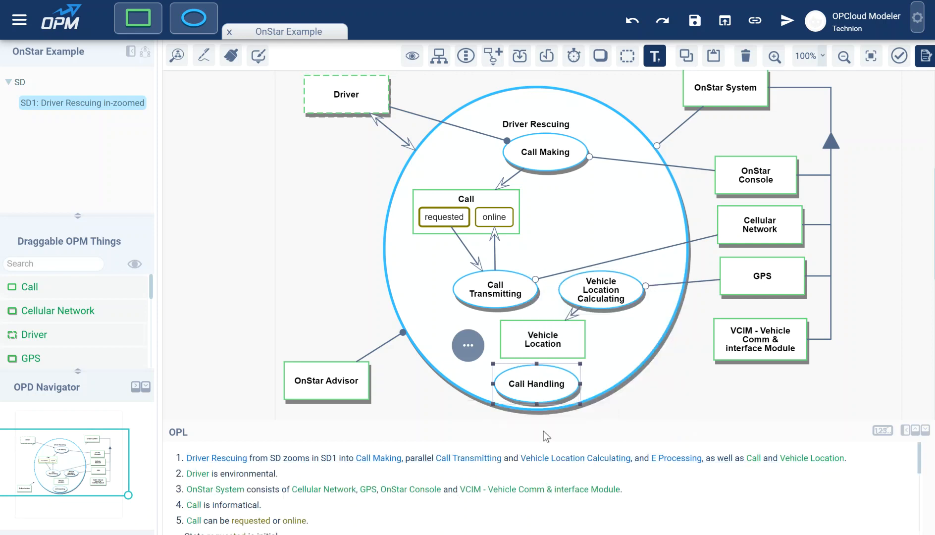
Reattach OnStar Advisor's agent link from Driver Rescuing to Call Handling, and link Vehicle Location to Call Handling as an Instrument.
mouse_move(408, 341)
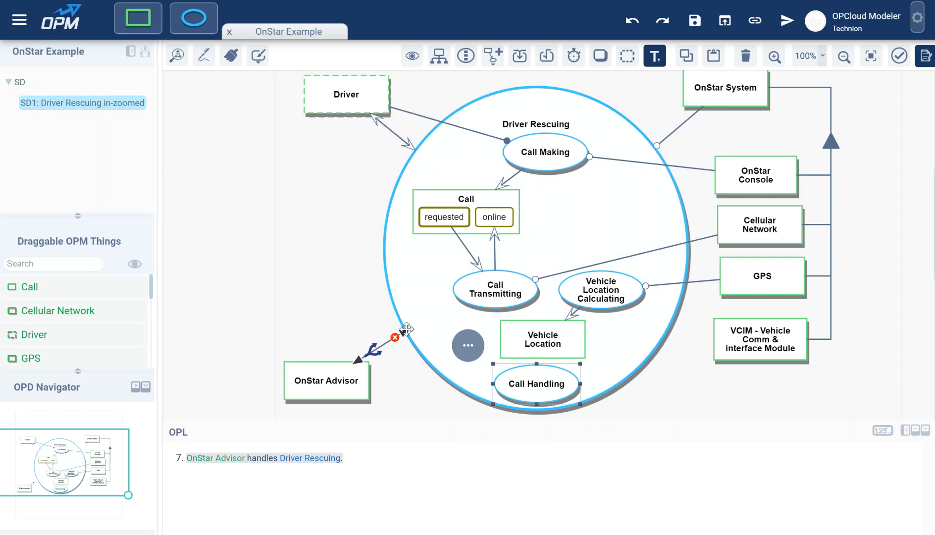
drag(407, 330, 539, 388)
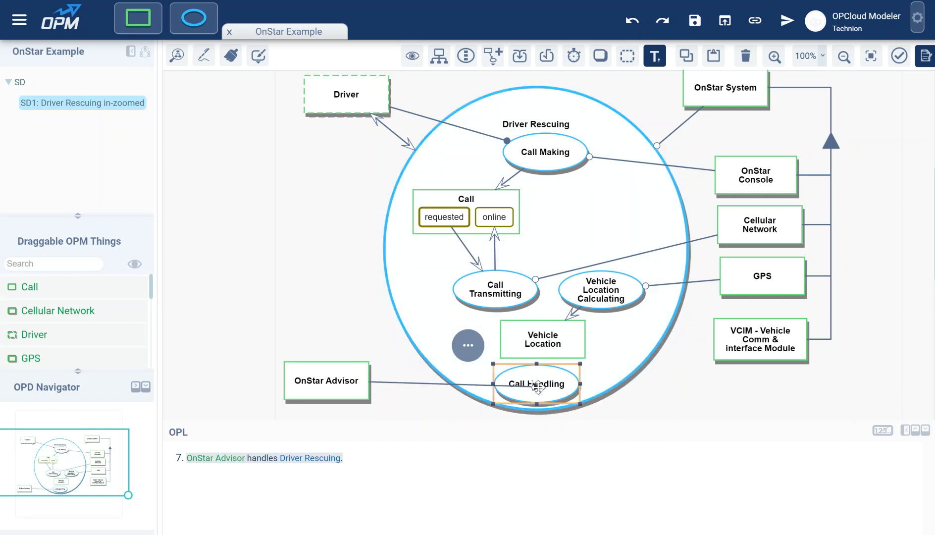
drag(538, 388, 538, 388)
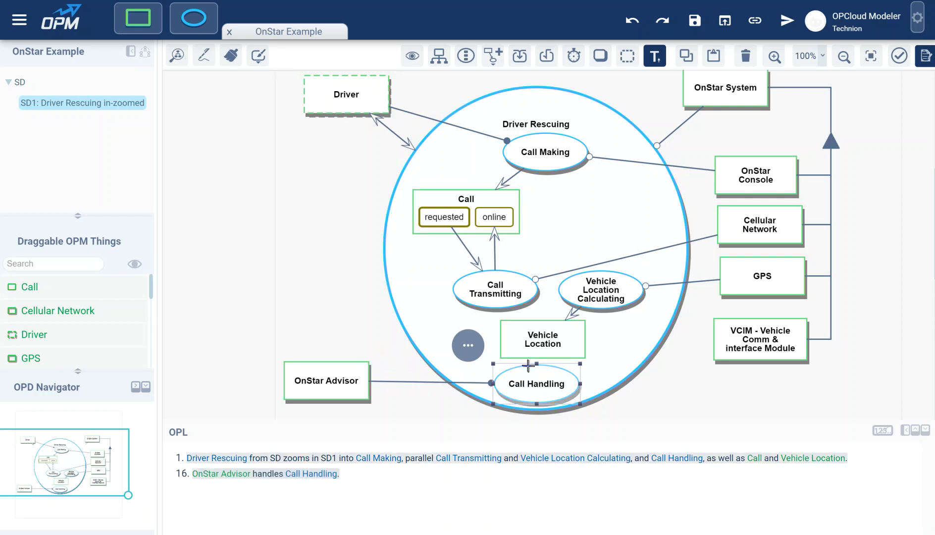
drag(537, 342, 538, 384)
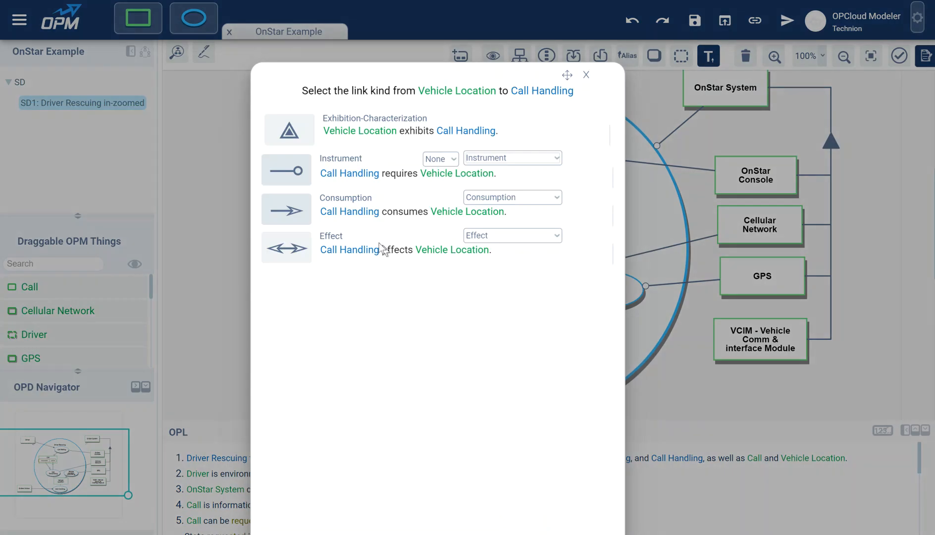
click(290, 167)
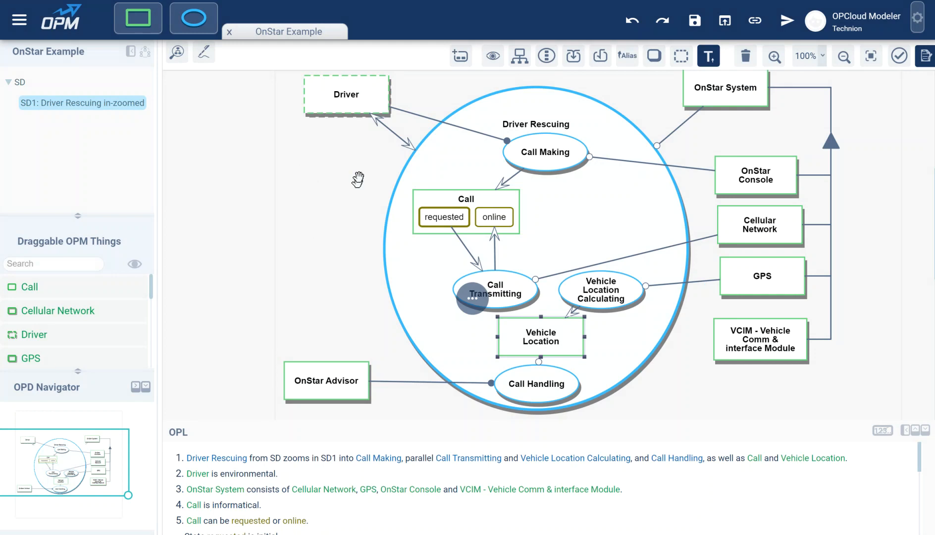
Link Driver to Call Handling as an Agent and bend the link so it runs around the Call object.
drag(319, 104, 527, 382)
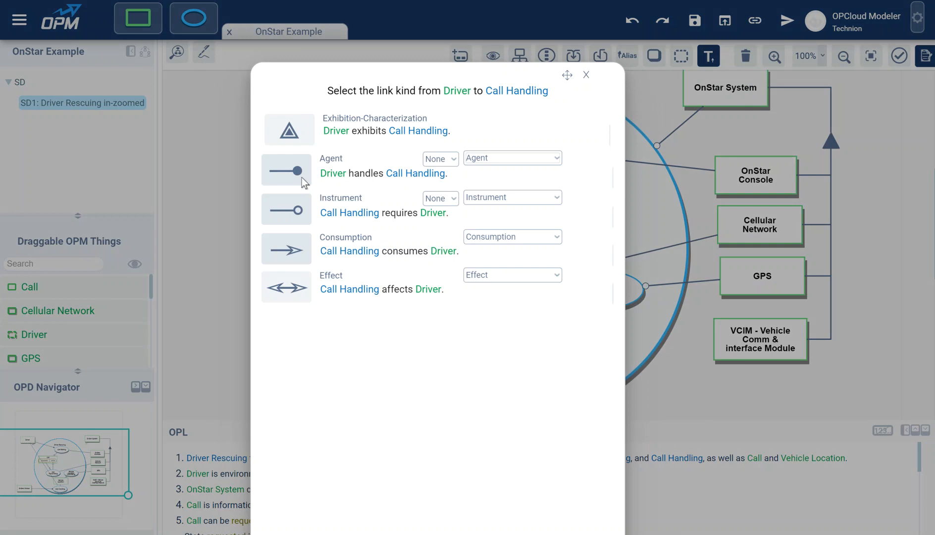
click(291, 173)
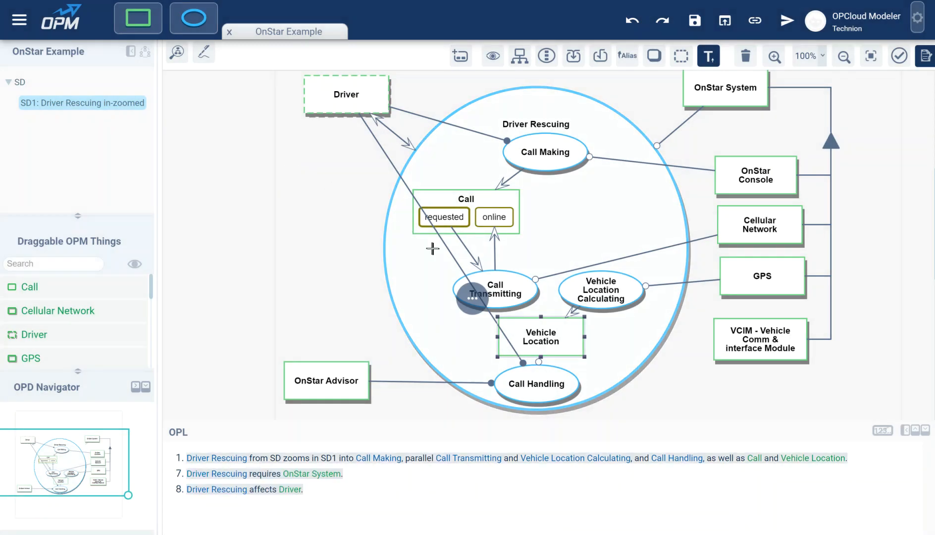
drag(448, 250, 366, 263)
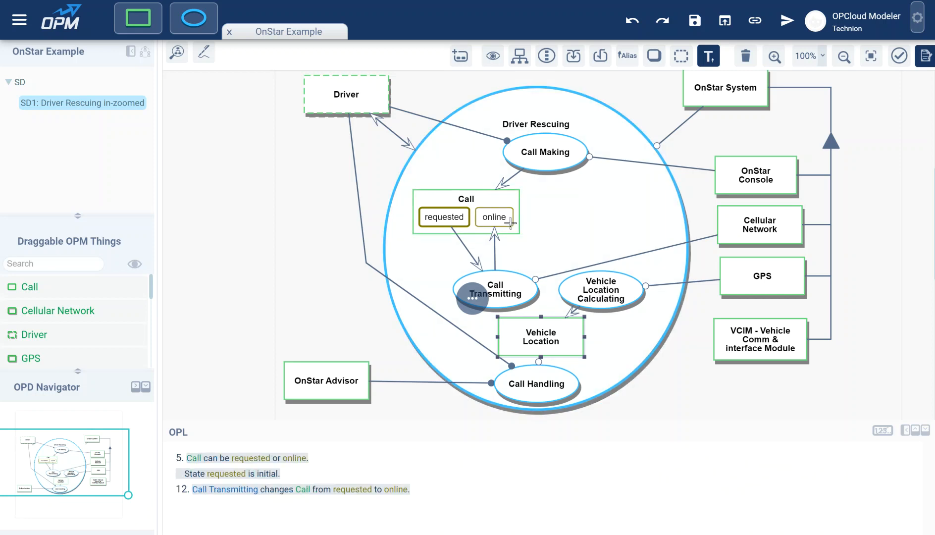
Link the online state of Call to Vehicle Location Calculating with an Instrument link.
drag(497, 217, 584, 283)
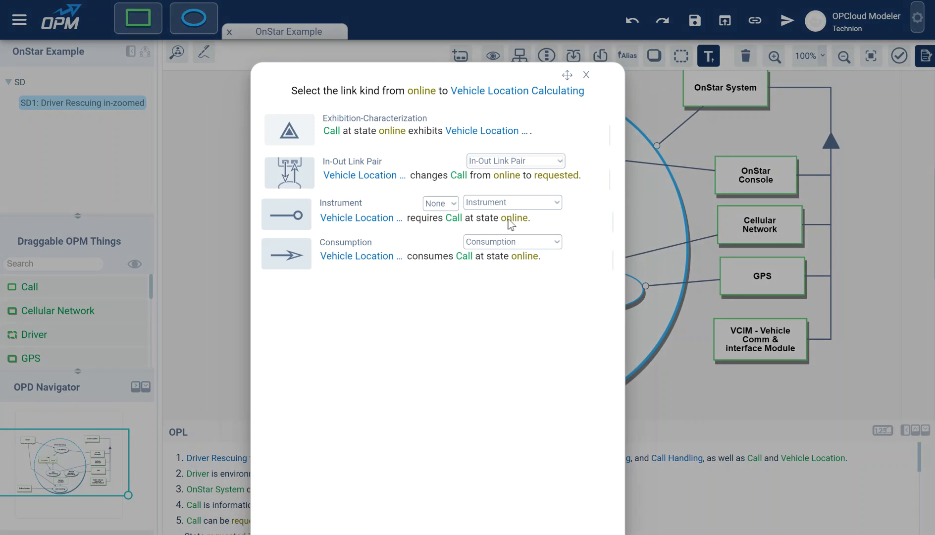
click(355, 215)
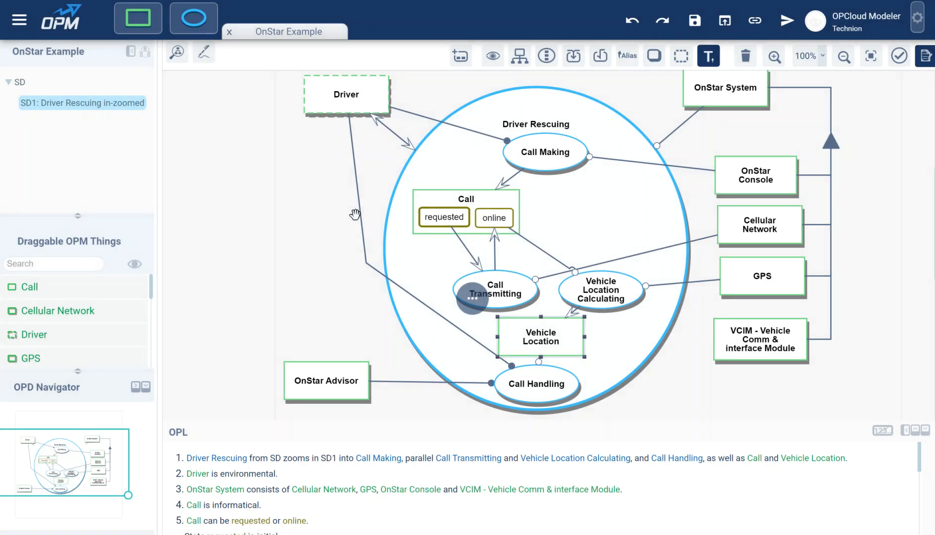
Spread Call Transmitting and Vehicle Location Calculating apart, with Call Transmitting slightly higher, and move OnStar Advisor down below Call Handling's level.
drag(676, 382, 686, 291)
drag(500, 199, 479, 186)
drag(613, 198, 629, 192)
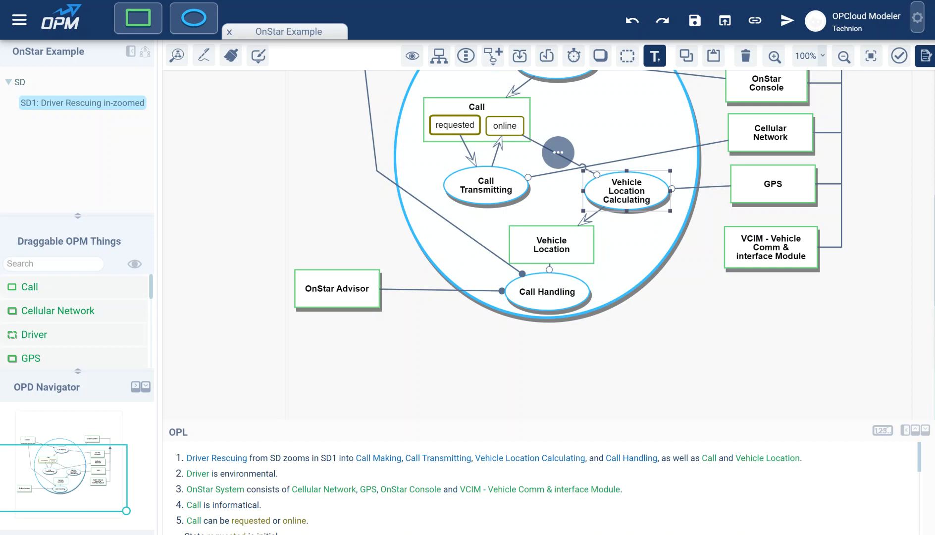
drag(348, 292, 369, 342)
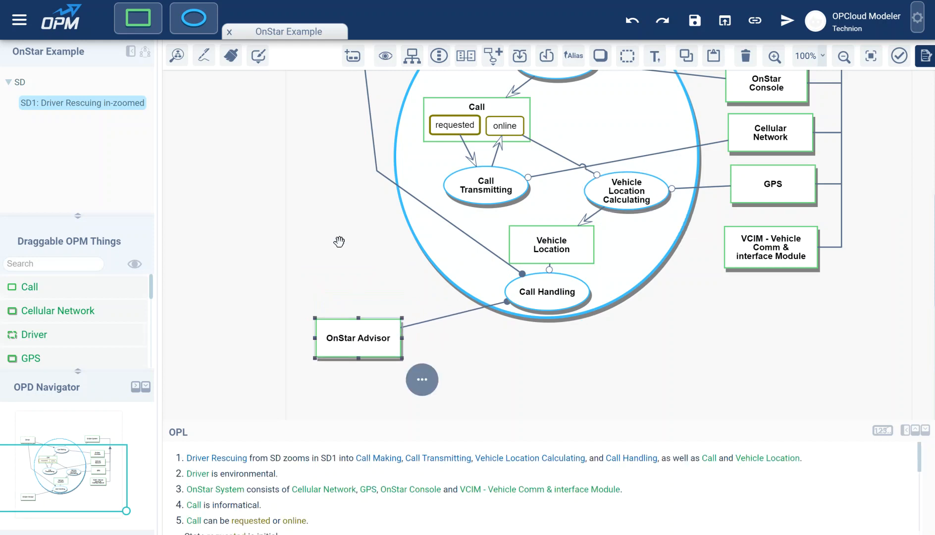
Add an object named Danger Status outside Driver Rescuing, above and to the left of OnStar Advisor.
drag(134, 21, 292, 245)
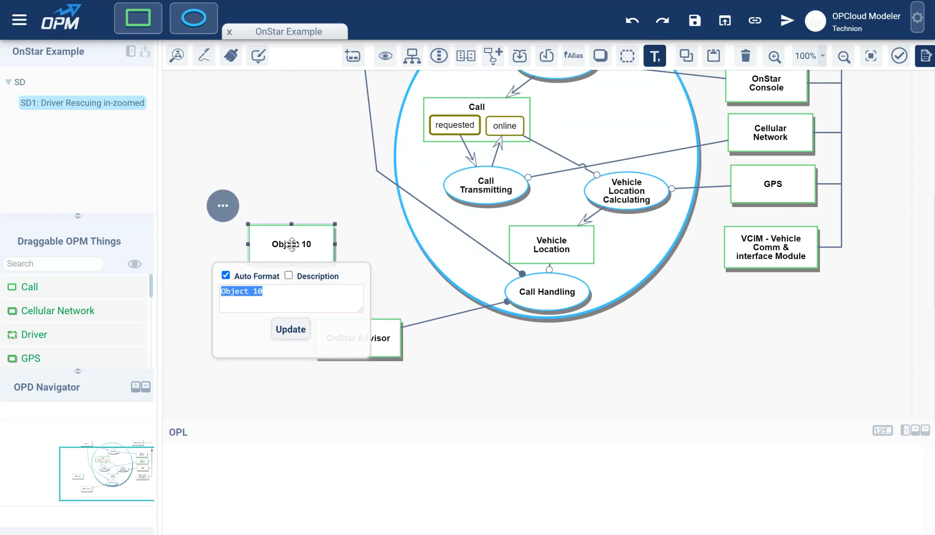
text(Danger Status)
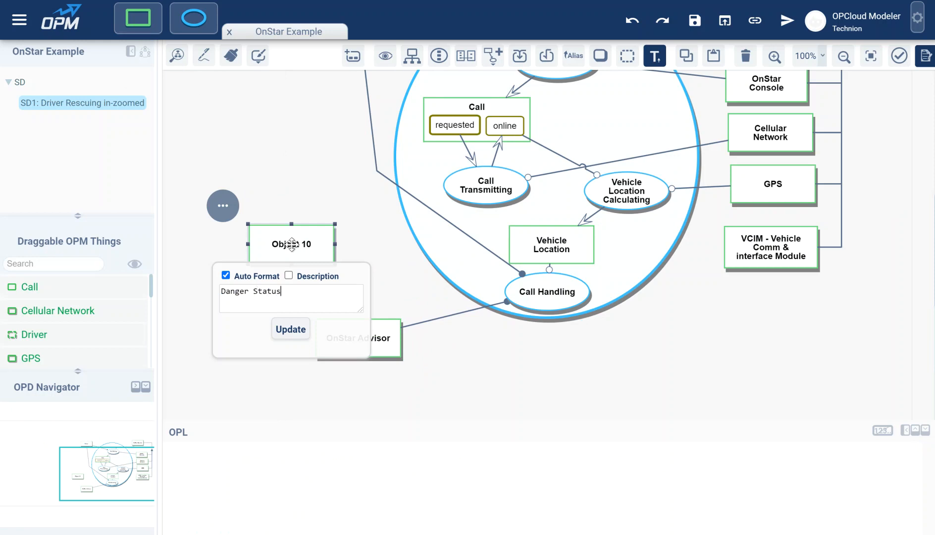
key(Return)
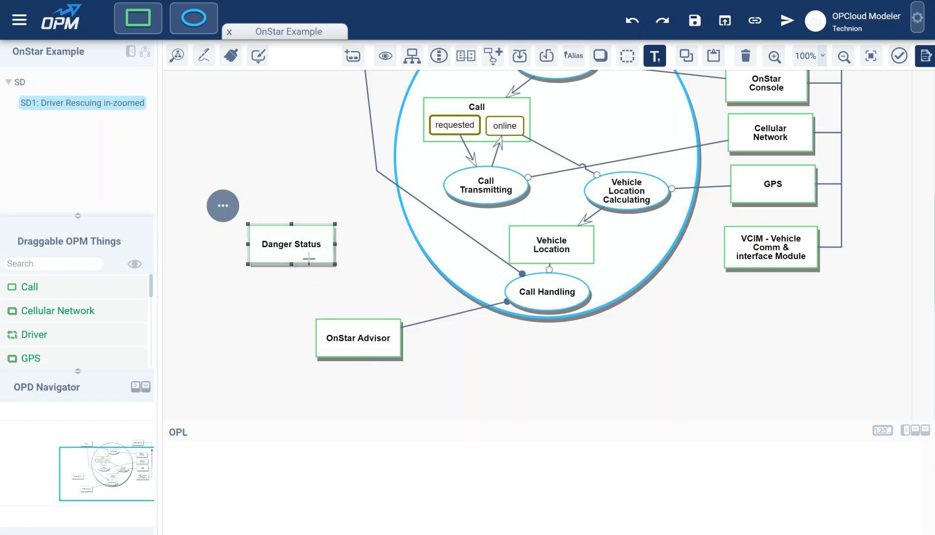
Link Driver to Danger Status with an Exhibition-Characterization link so that Driver exhibits Danger Status.
scroll(319, 254, up, 3)
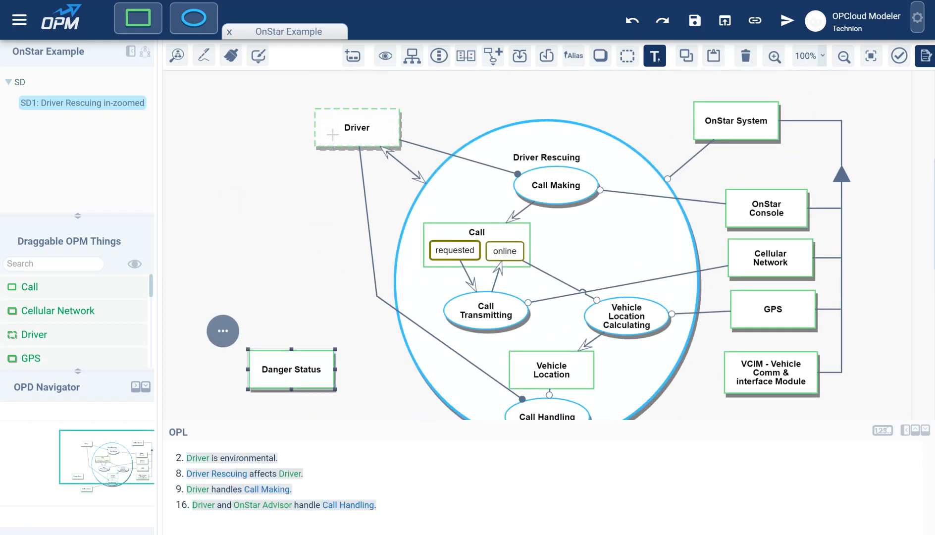
drag(332, 135, 282, 364)
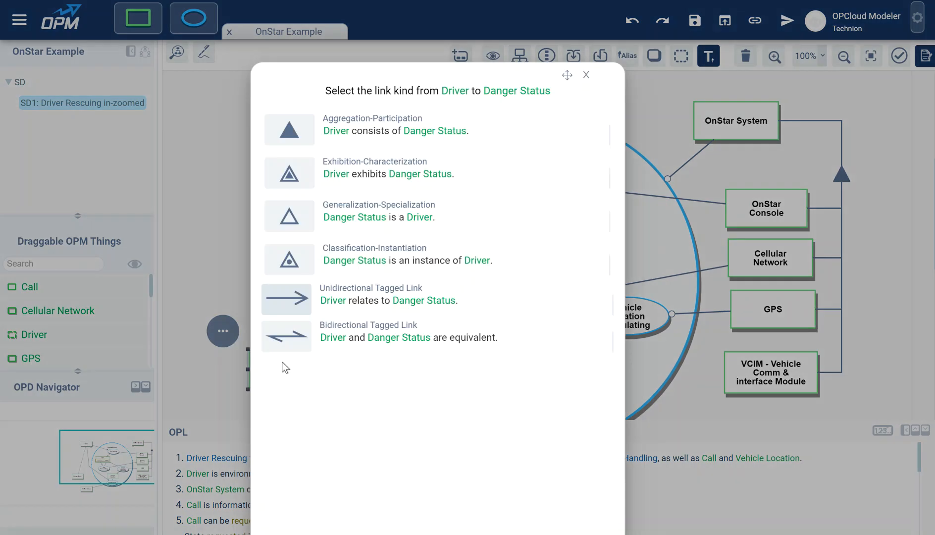
click(379, 176)
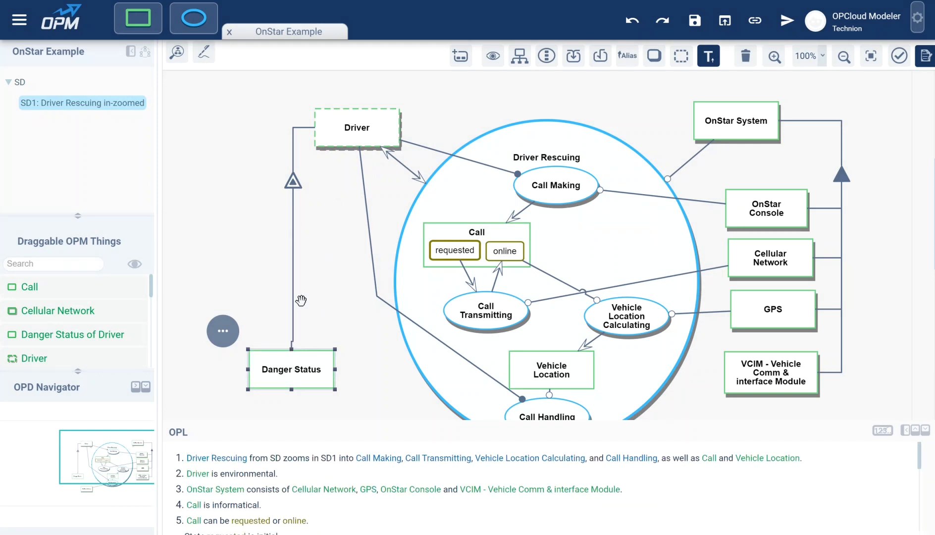
Move Danger Status closer to the Driver Rescuing process, to the right of its exhibition link.
click(294, 186)
drag(287, 369, 292, 383)
drag(326, 317, 332, 241)
drag(298, 307, 352, 278)
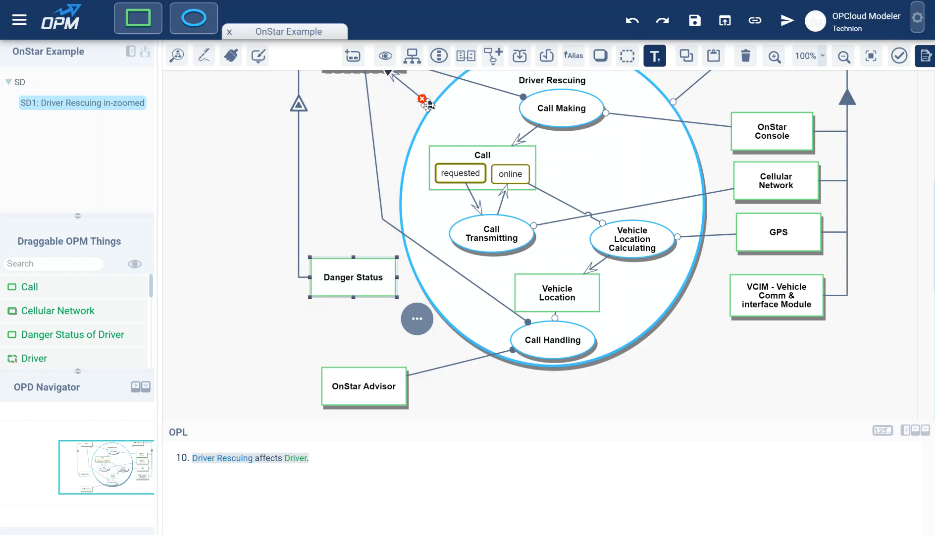
Add two states to Danger Status and name them endangered and safe.
click(354, 58)
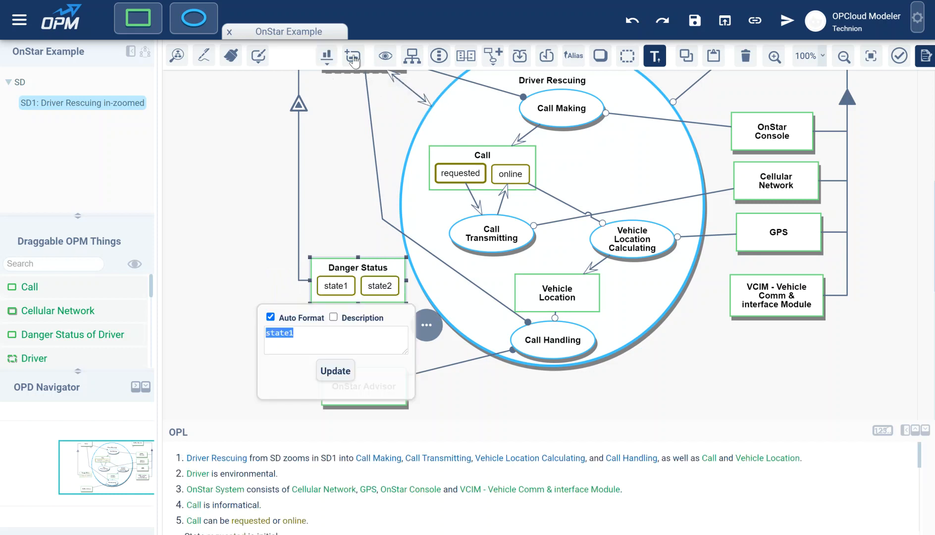
text(ed)
text(r)
key(Tab)
text(sa)
key(Return)
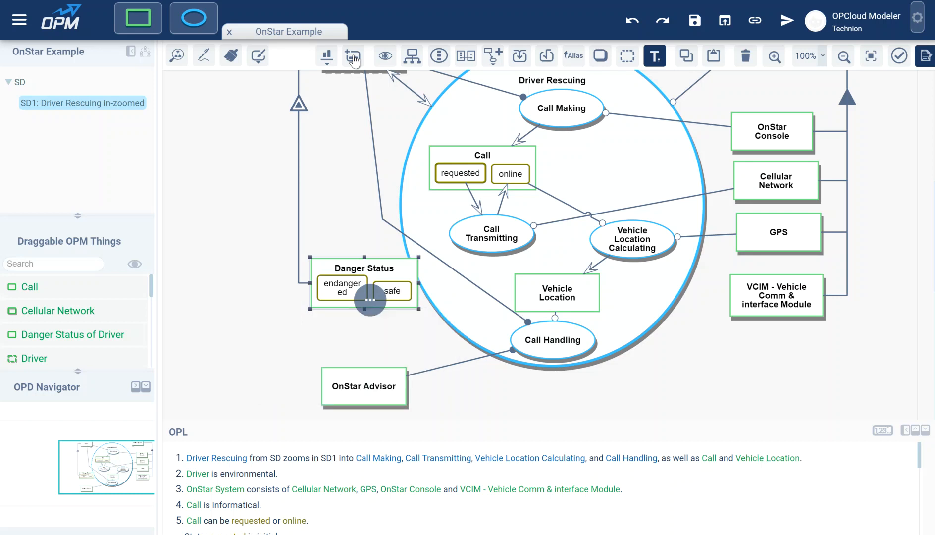
Arrange the Danger Status states on the object's right side and enlarge the object so the endangered label fits on one line.
click(371, 268)
drag(370, 268, 354, 282)
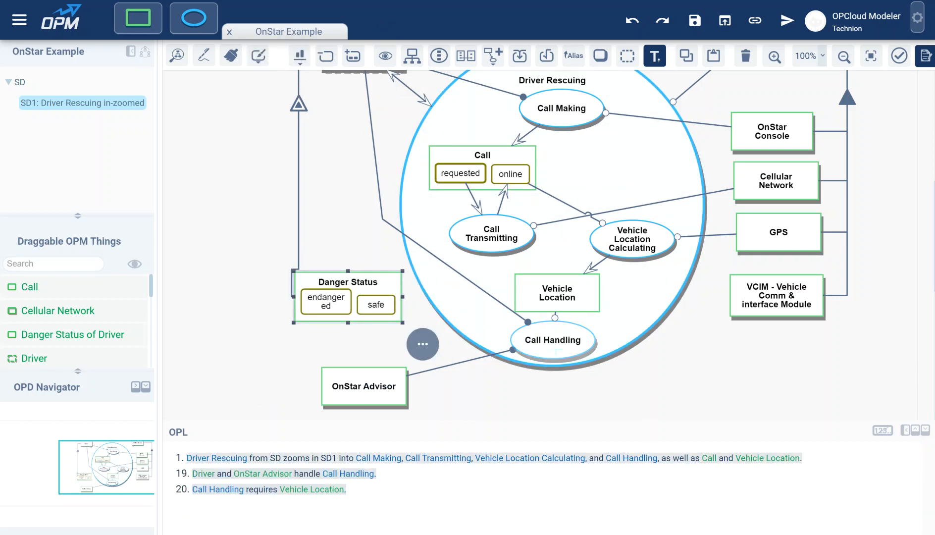
click(300, 61)
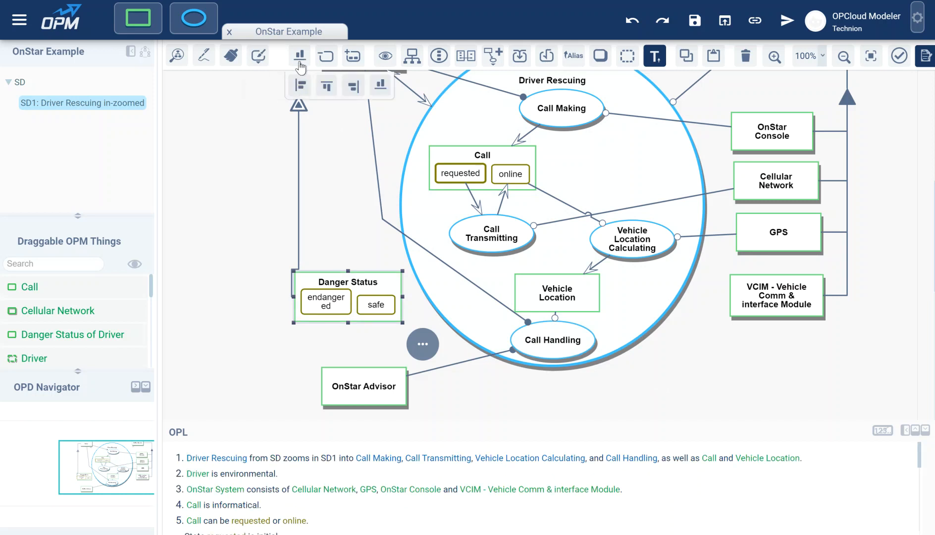
click(354, 93)
drag(318, 303, 226, 299)
click(326, 286)
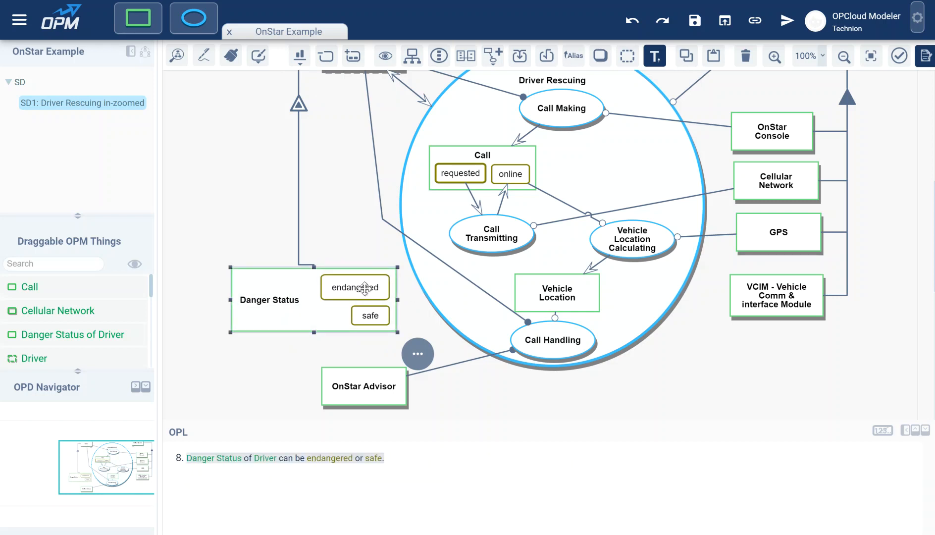
Set the safe state as Final and link endangered to Call Handling with an In-Out Link Pair that changes Danger Status from endangered to safe.
click(371, 316)
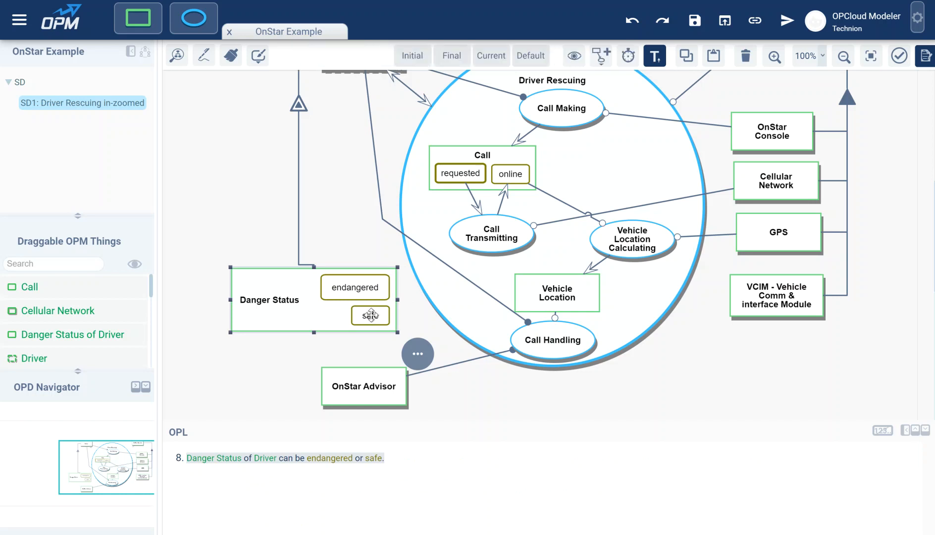
click(474, 54)
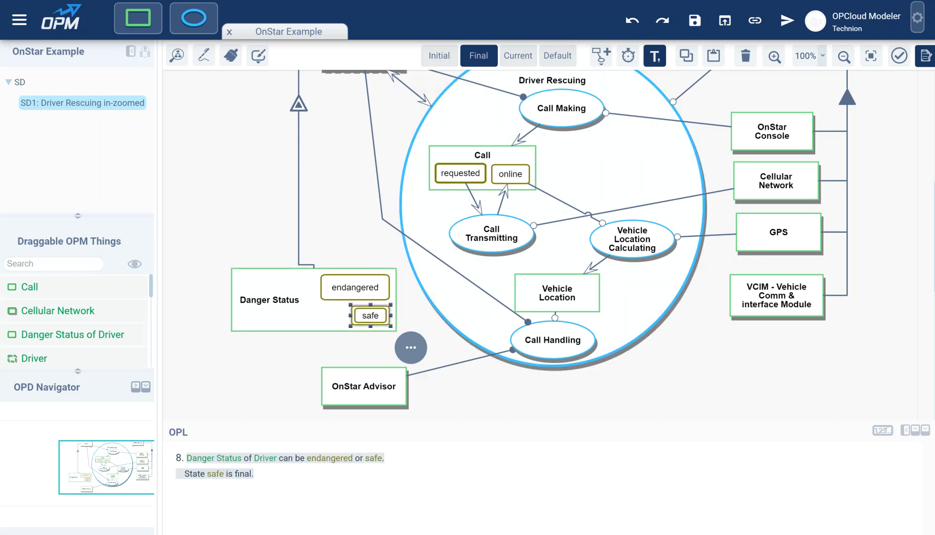
drag(390, 281, 564, 340)
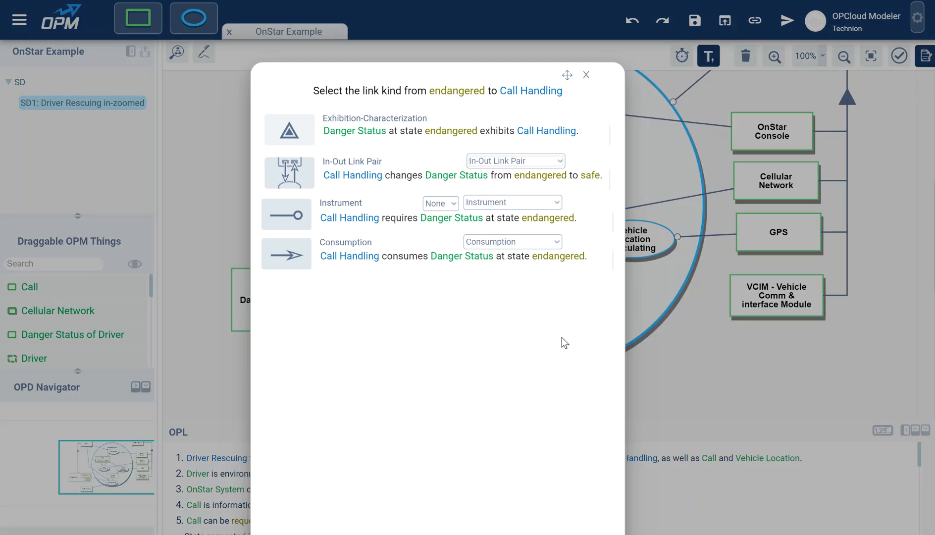
click(382, 178)
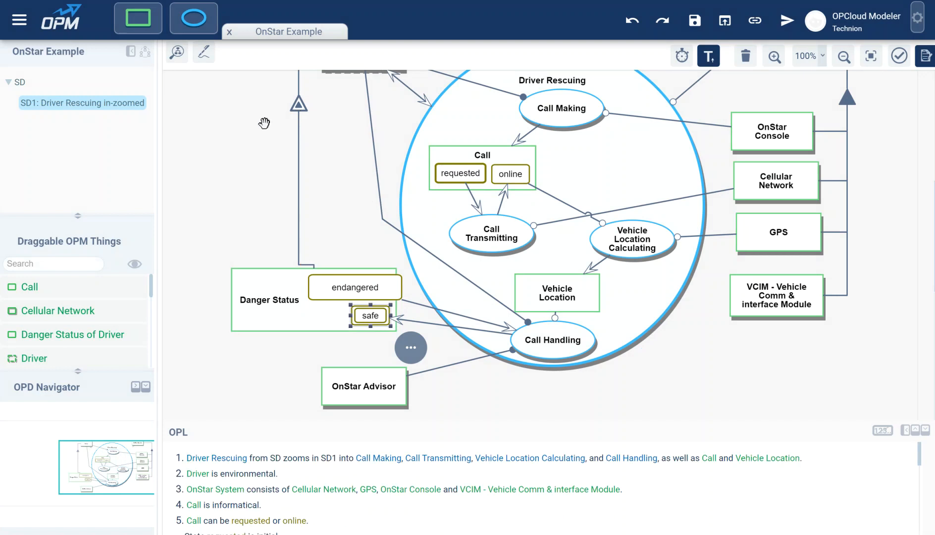
Move the exhibition symbol between Driver and Danger Status outward to the left, and shift the endangered state slightly left within its object.
drag(276, 115, 285, 147)
click(307, 142)
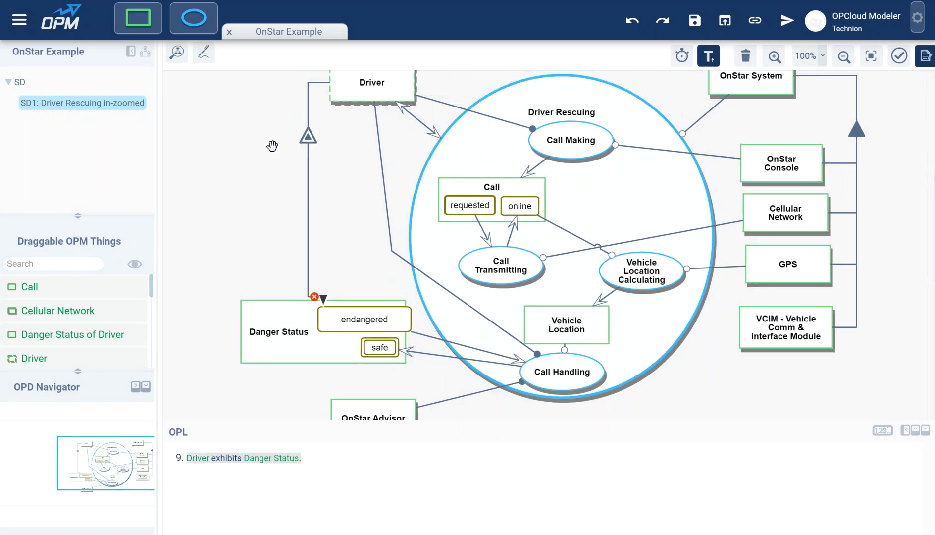
drag(307, 137, 230, 148)
click(362, 320)
drag(362, 320, 352, 320)
click(289, 331)
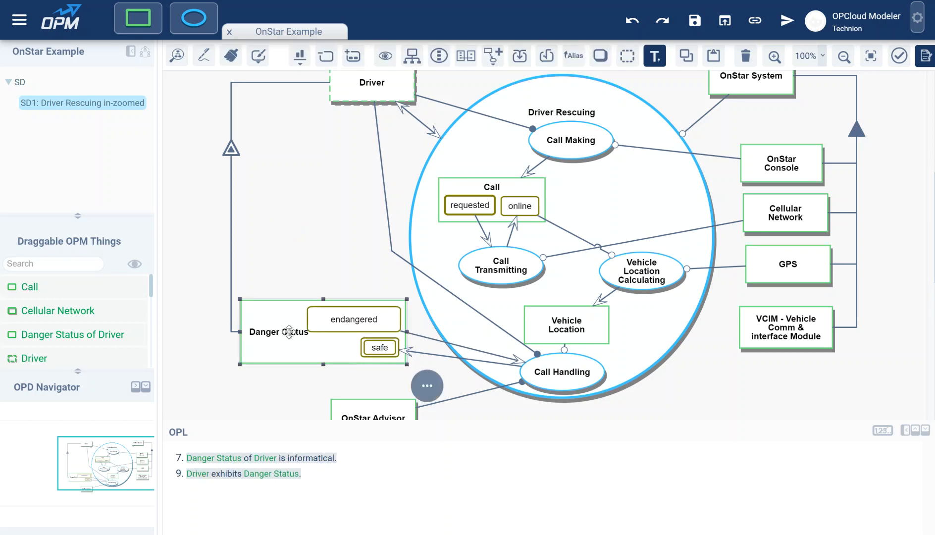